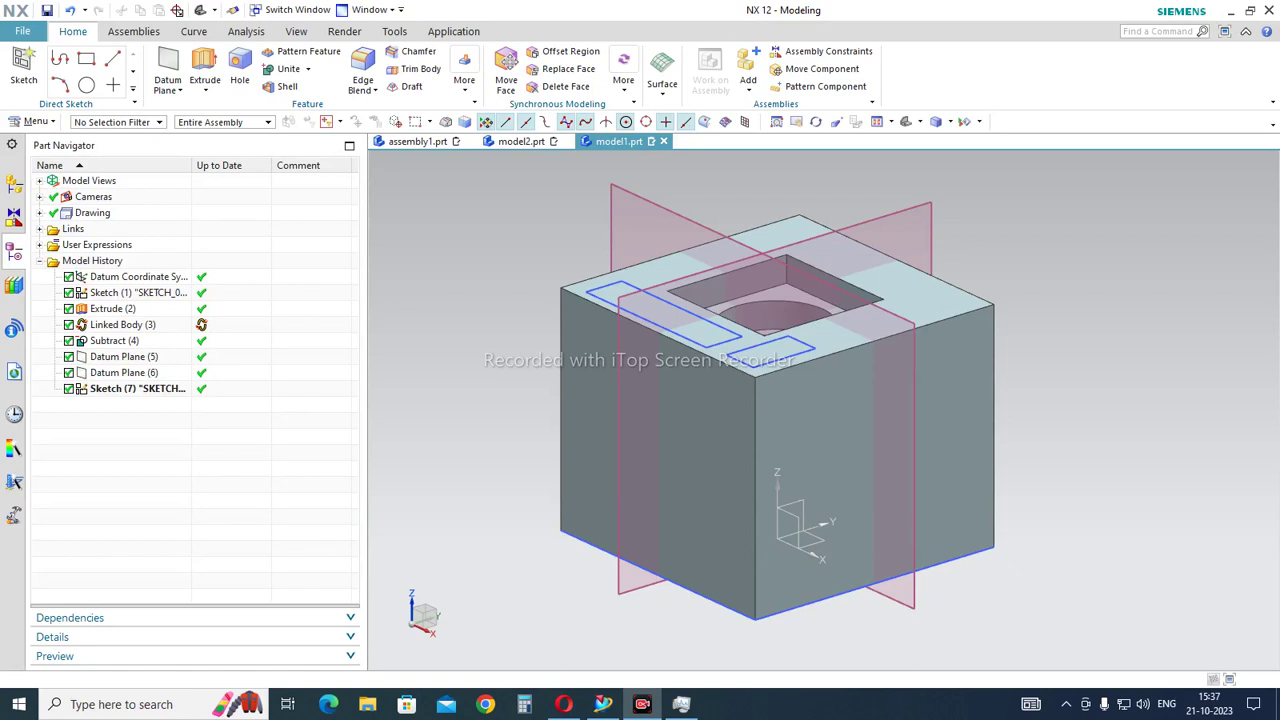
Examine the datum coordinate system, the first sketch and the two datum planes listed in the model history
left_click(125, 278)
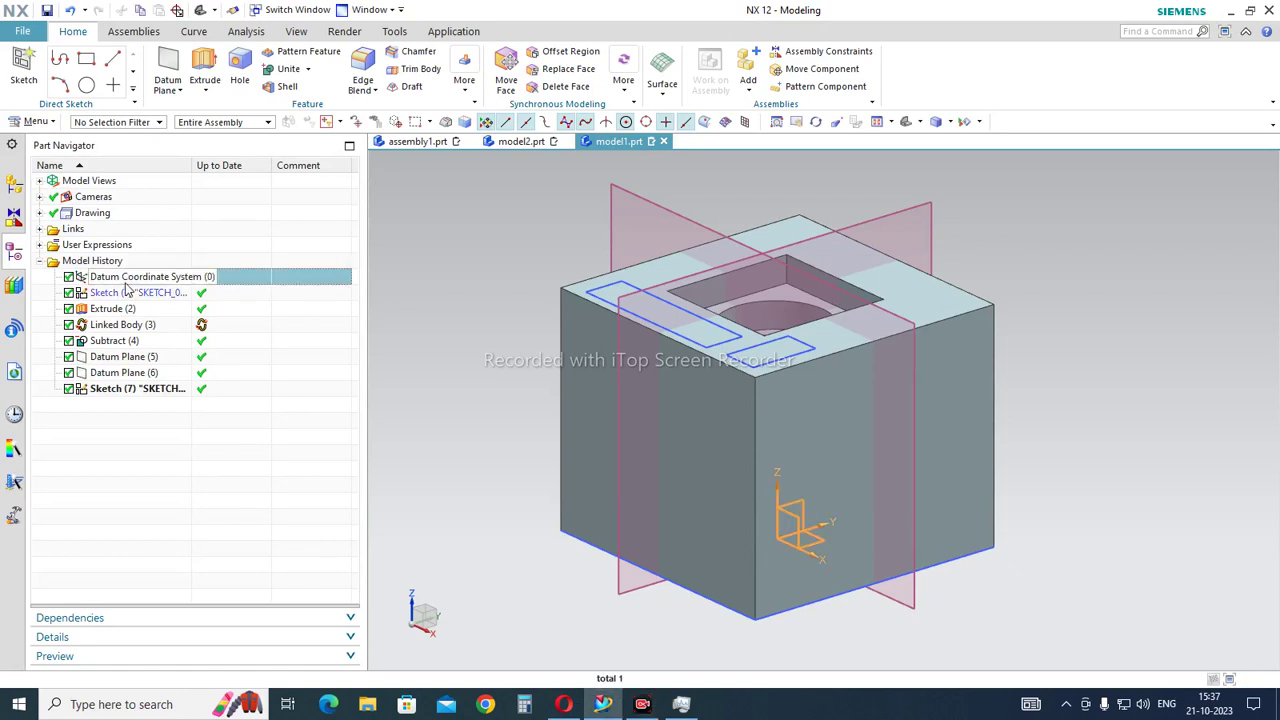
left_click(127, 293)
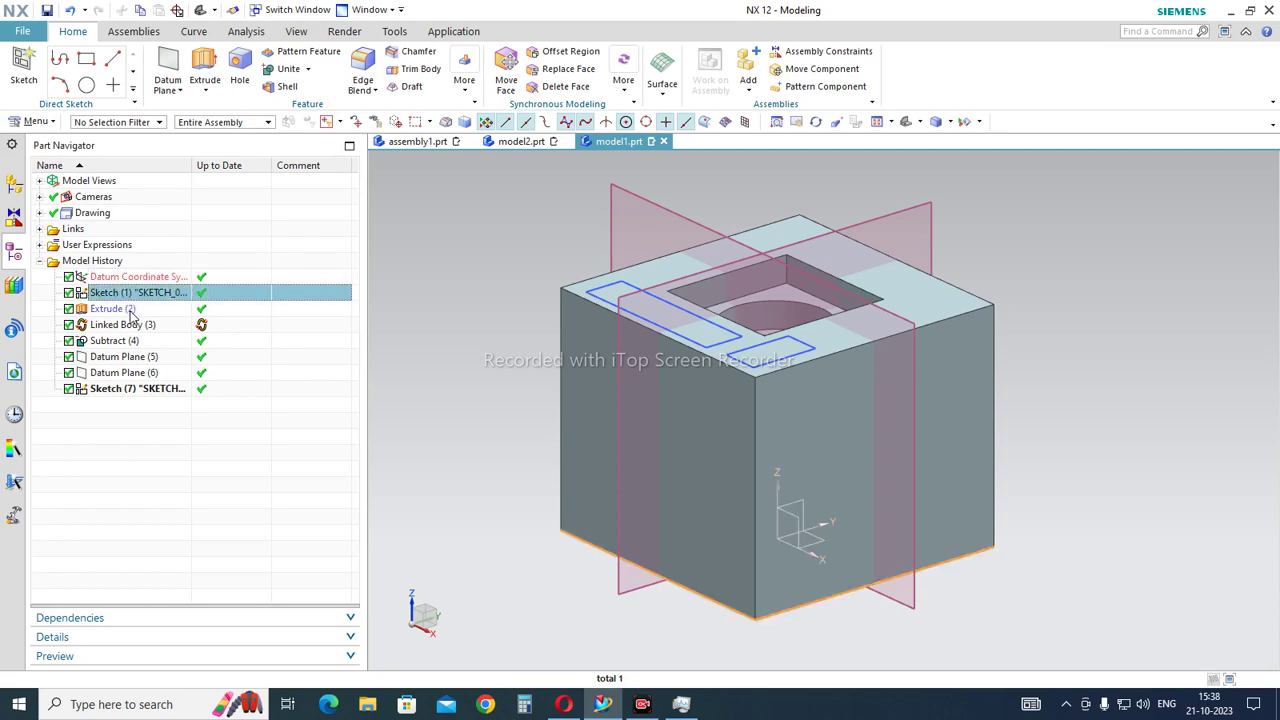
left_click(138, 359)
left_click(140, 373)
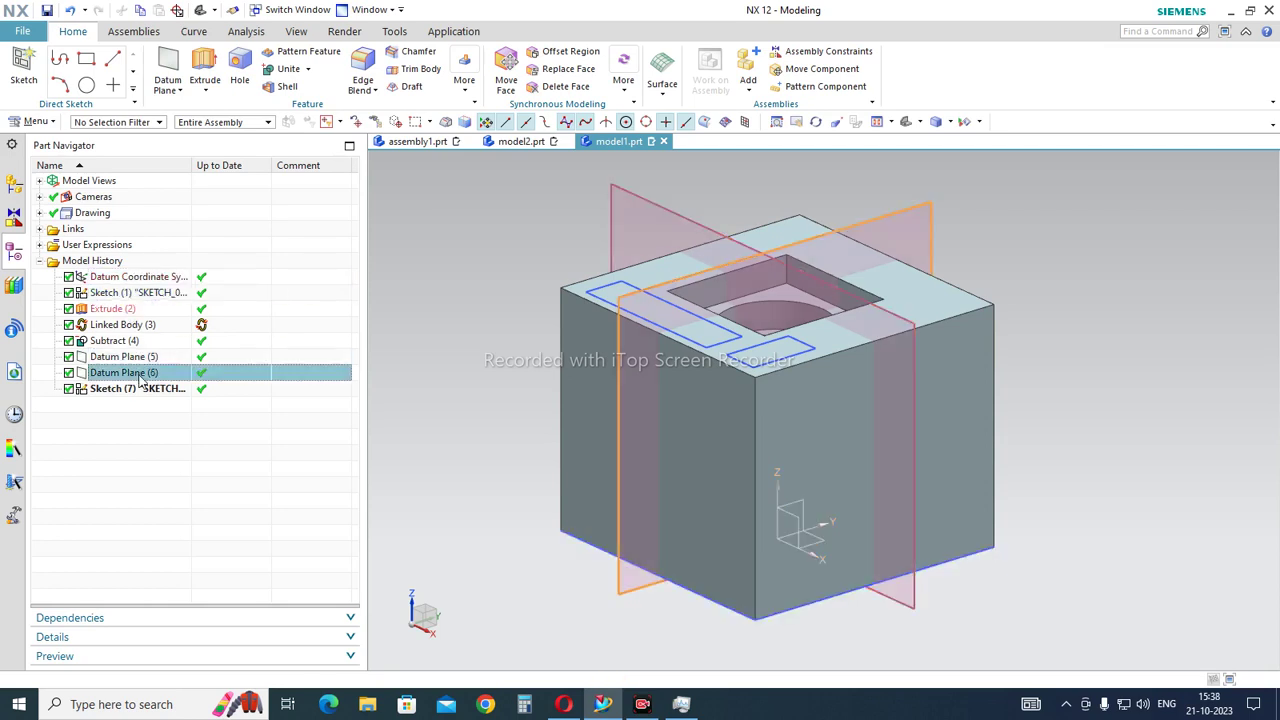
left_click(230, 412)
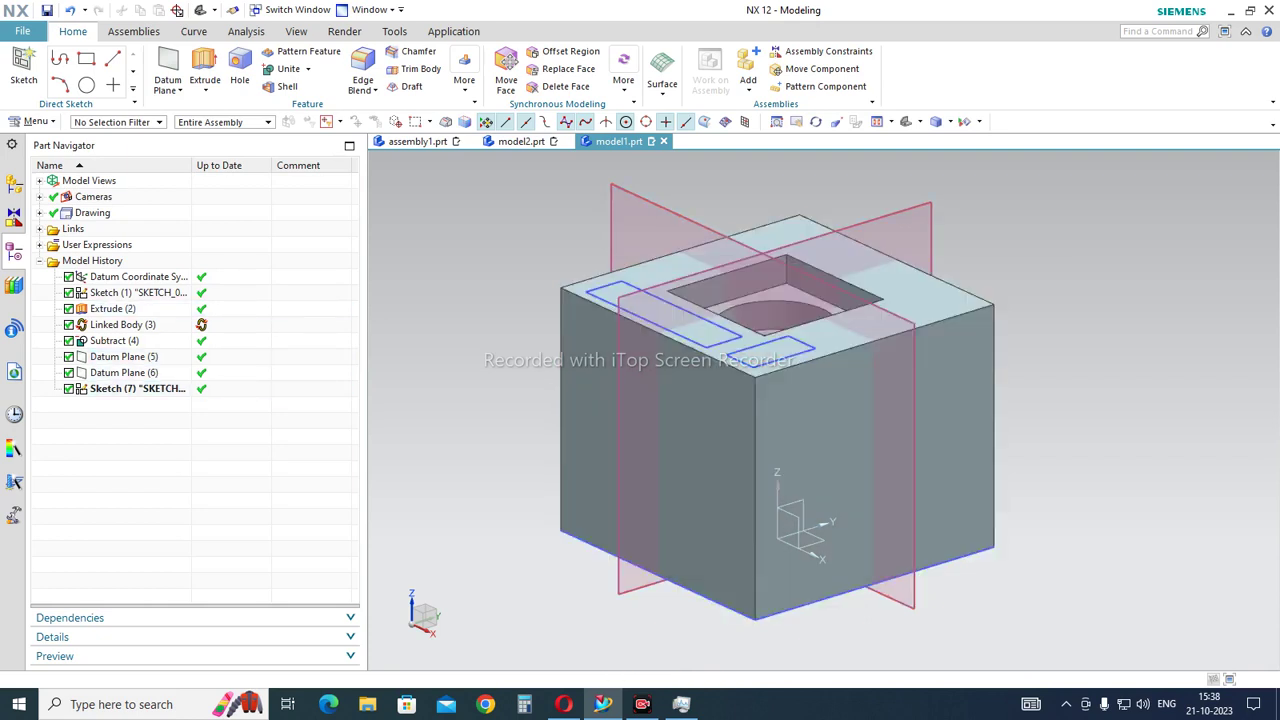
left_click(742, 240)
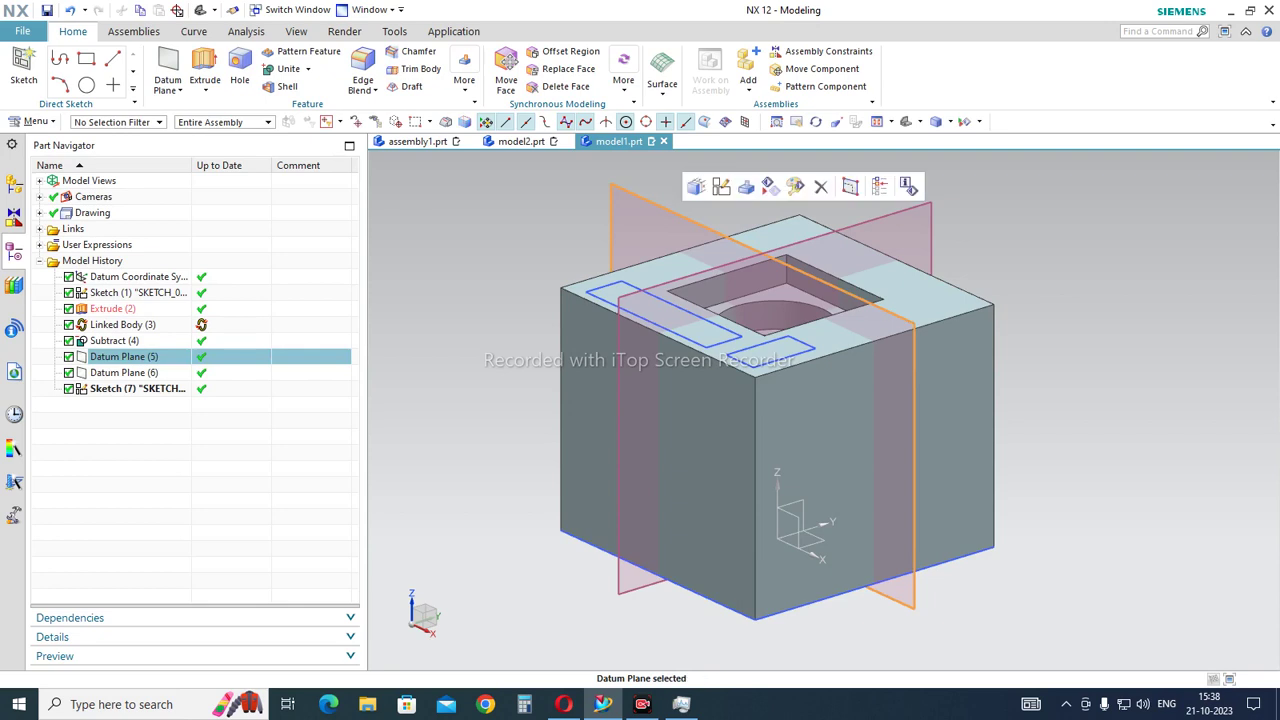
left_click(770, 188)
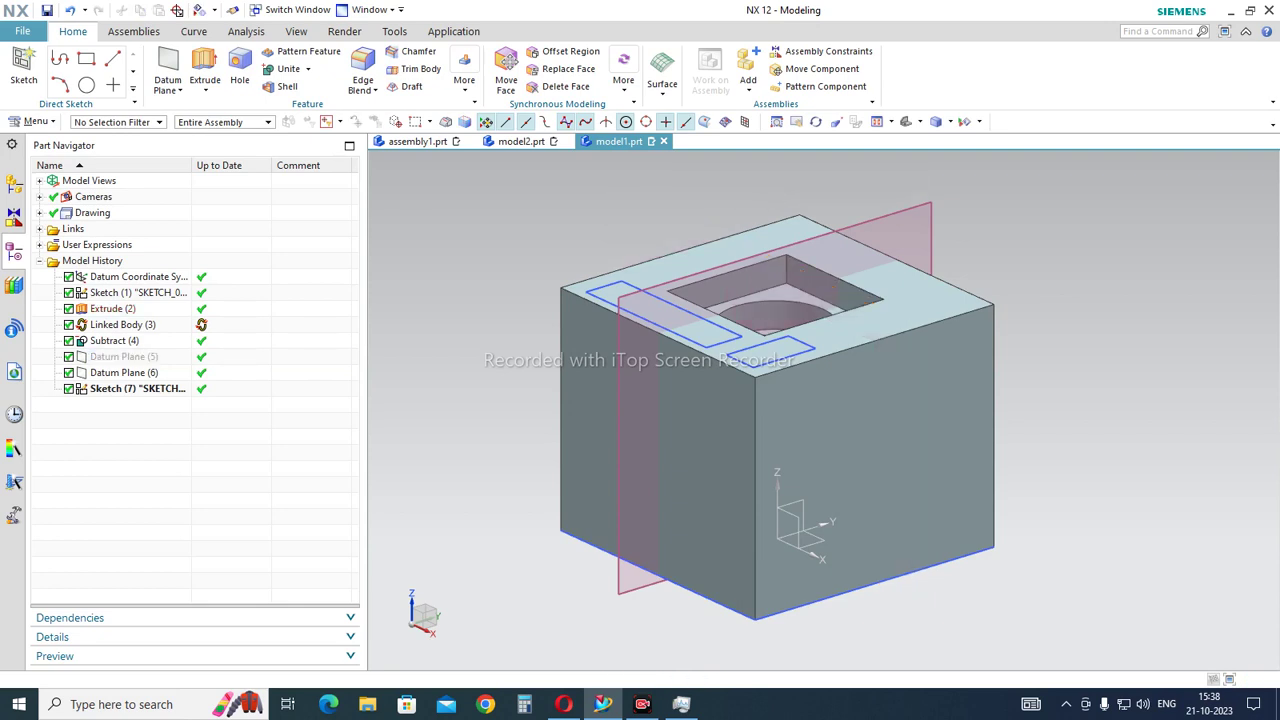
key("ctrl+z")
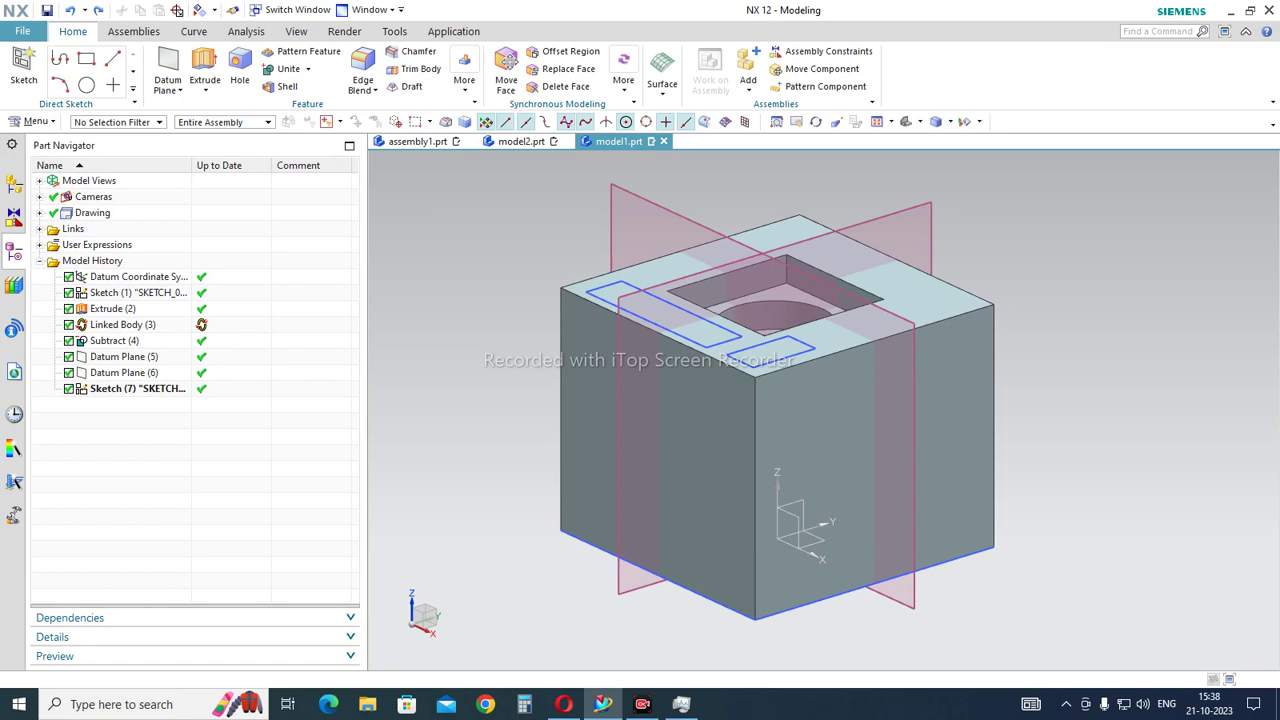
Assign both datum planes and the datum coordinate system to layer 12 through their object display settings
key("ctrl+j")
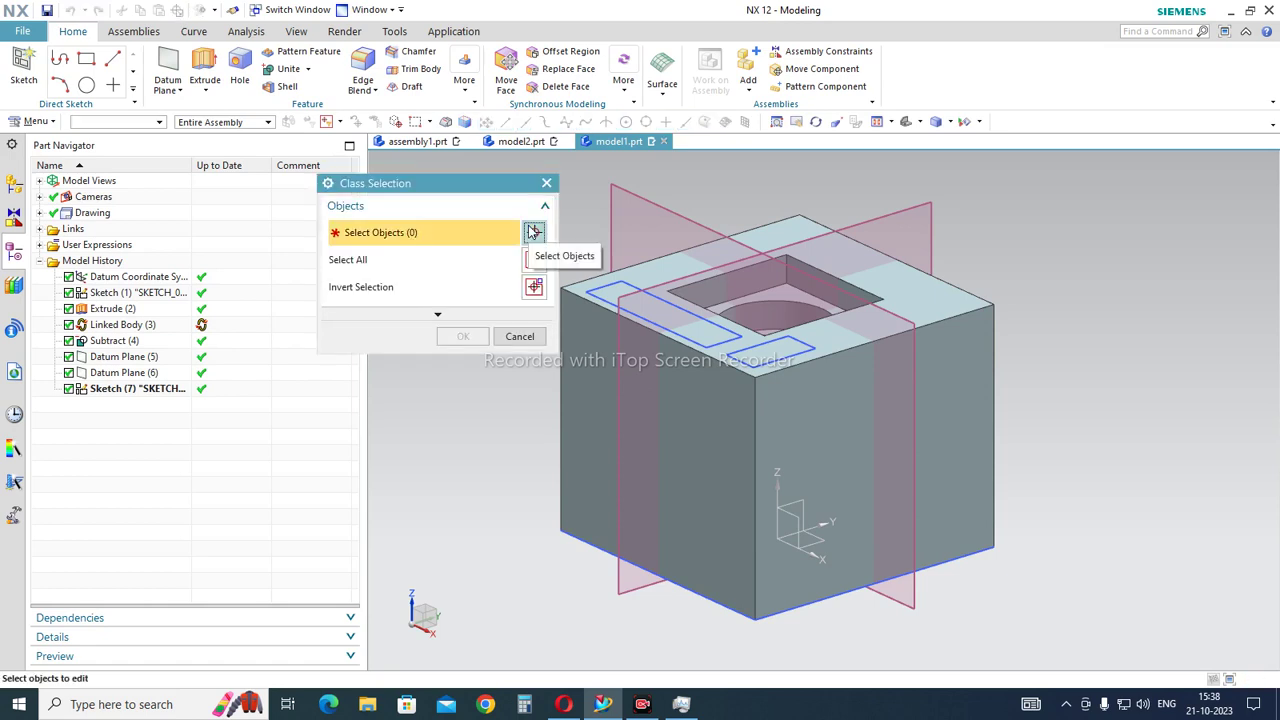
left_click_drag(416, 189, 376, 191)
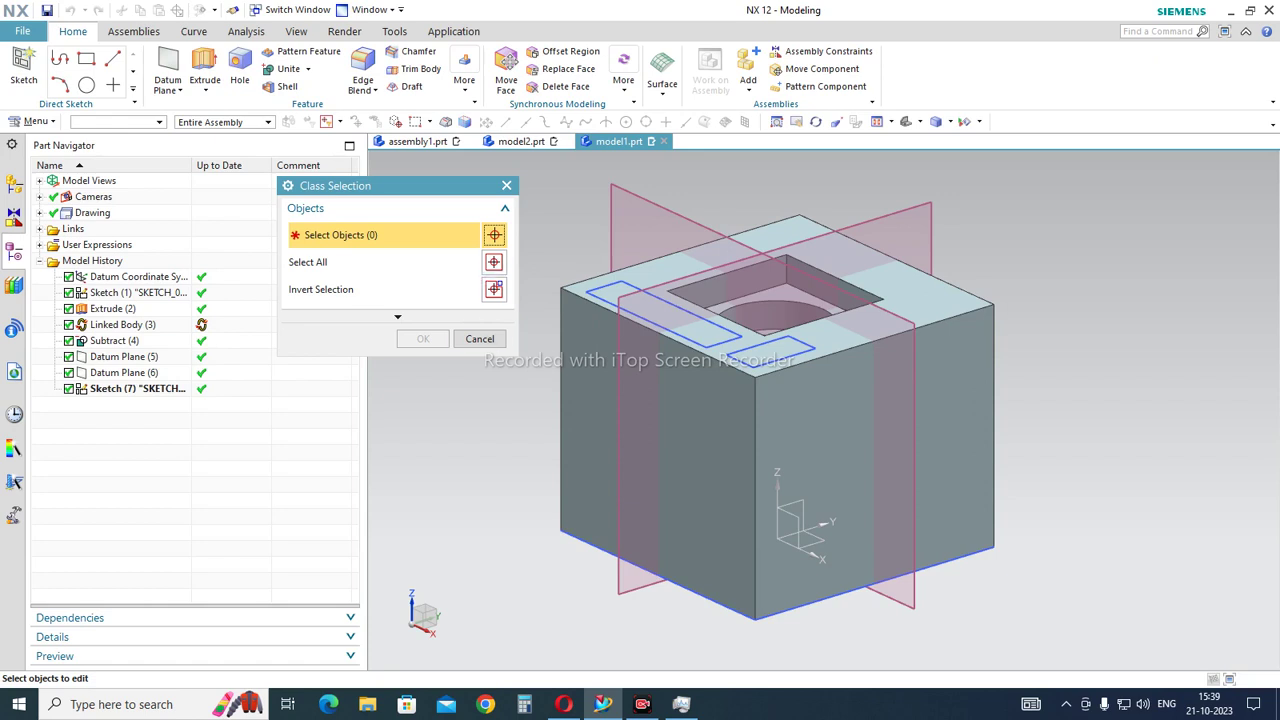
left_click(124, 356)
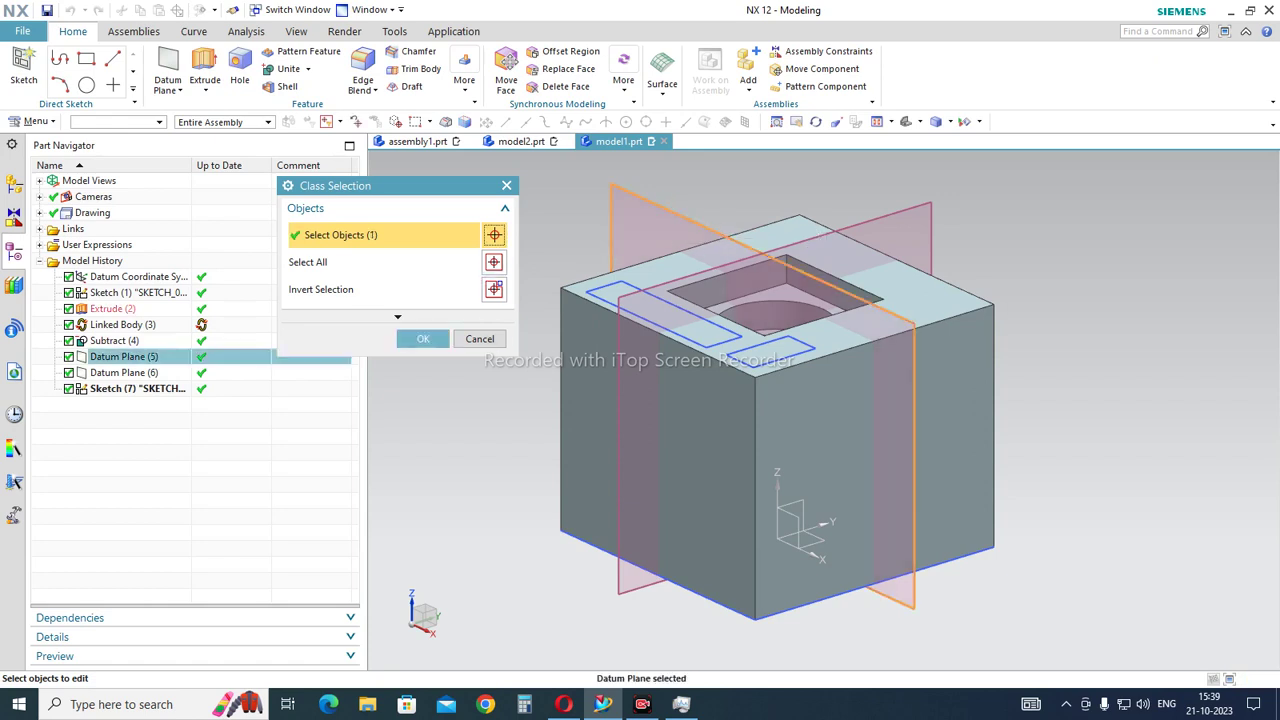
left_click(124, 372, "ctrl")
left_click(138, 276, "ctrl")
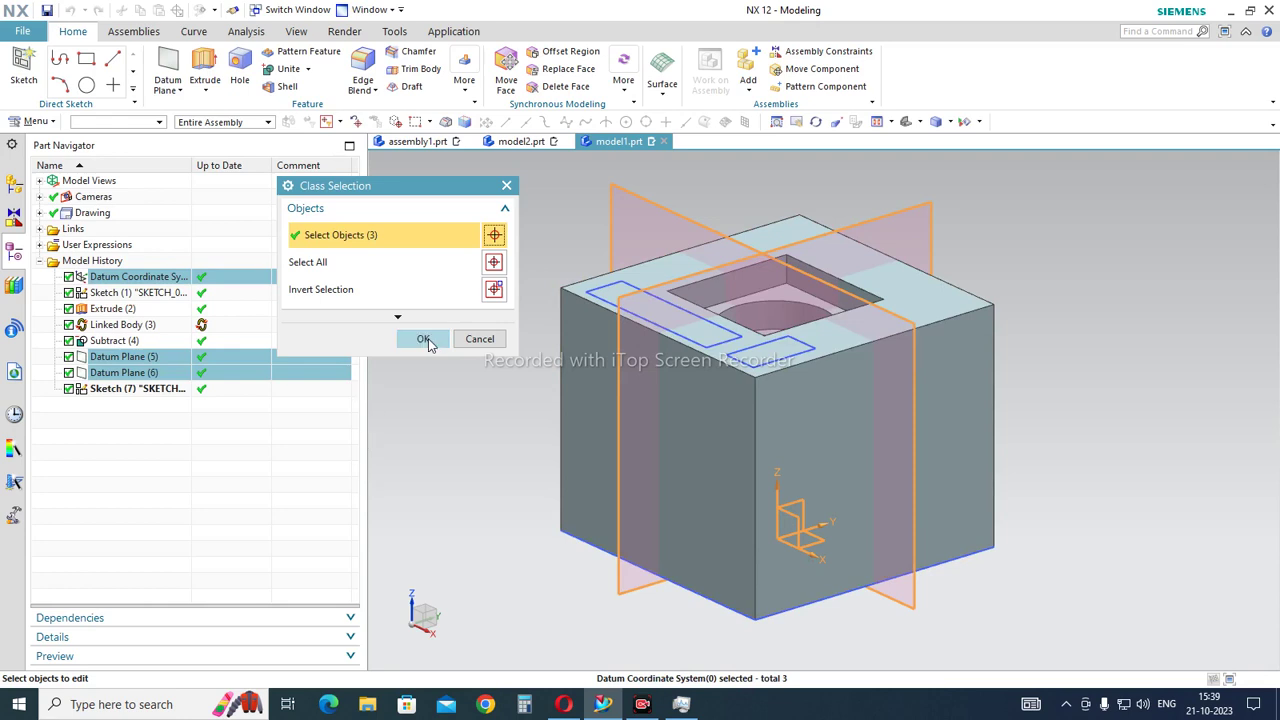
left_click(424, 339)
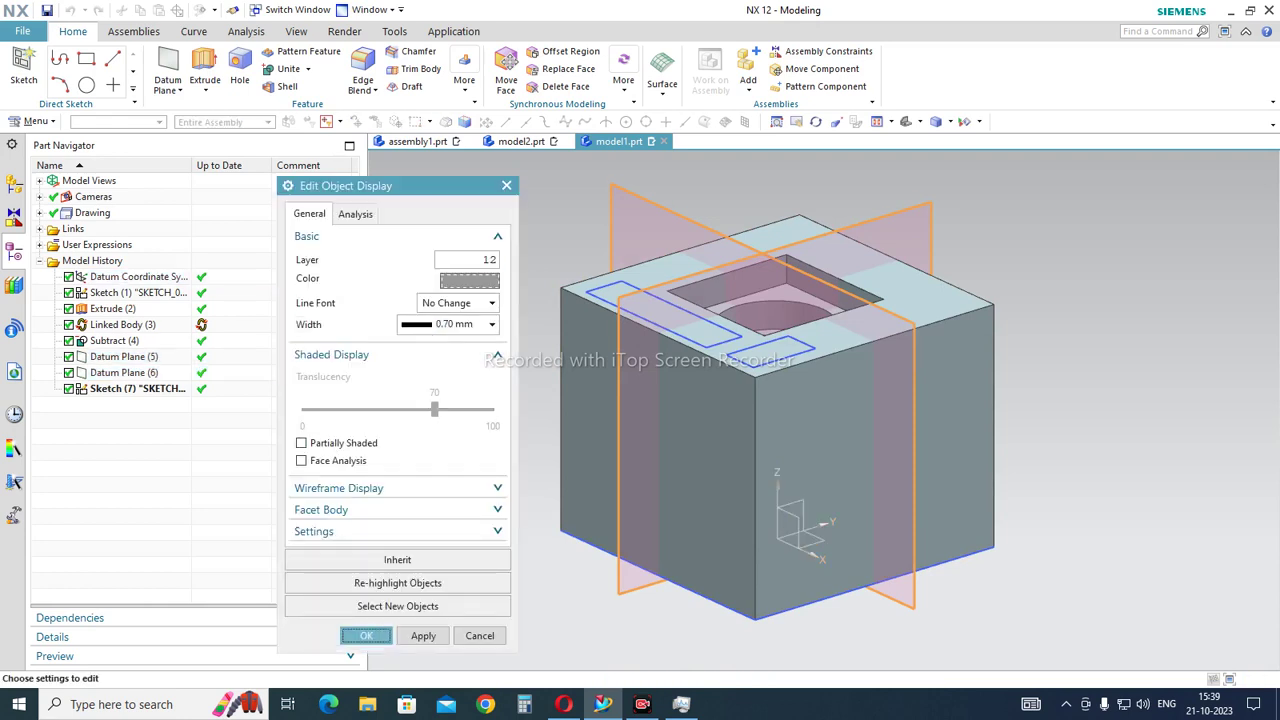
type("12")
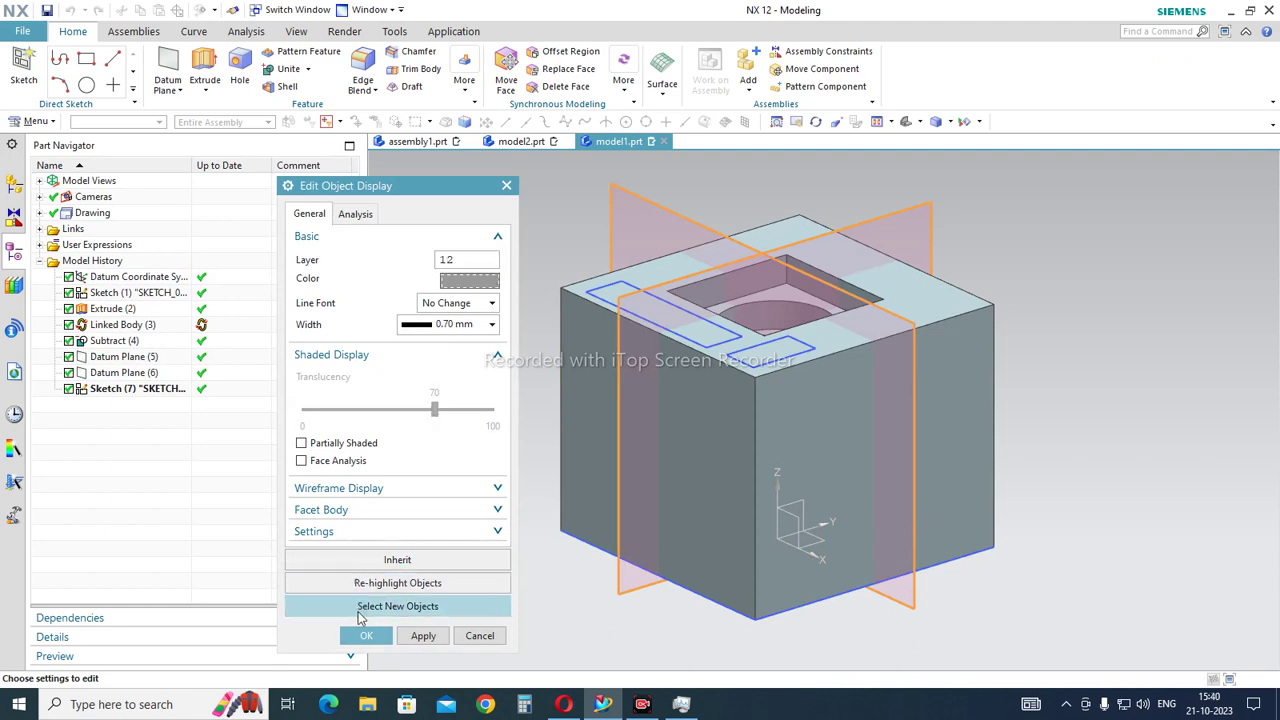
left_click(368, 637)
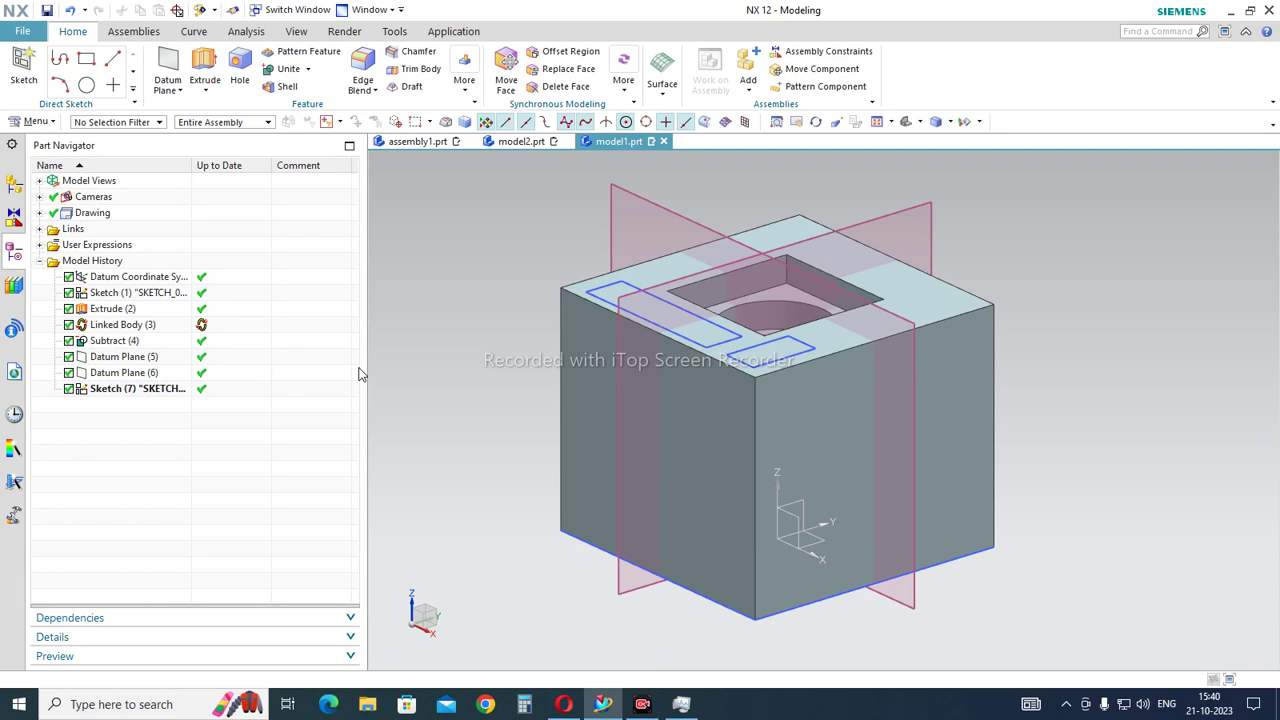
Assign Sketch (1) and Sketch (7) to layer 13 through their object display settings
key("ctrl+j")
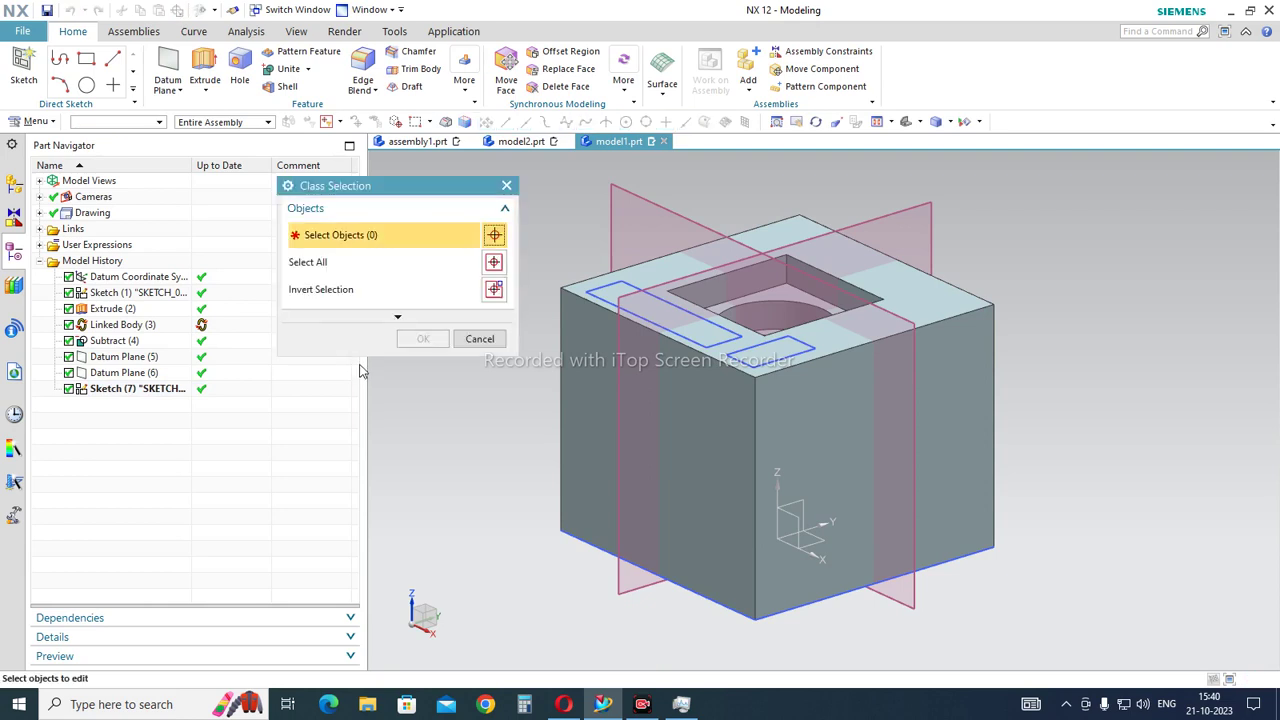
left_click(140, 388)
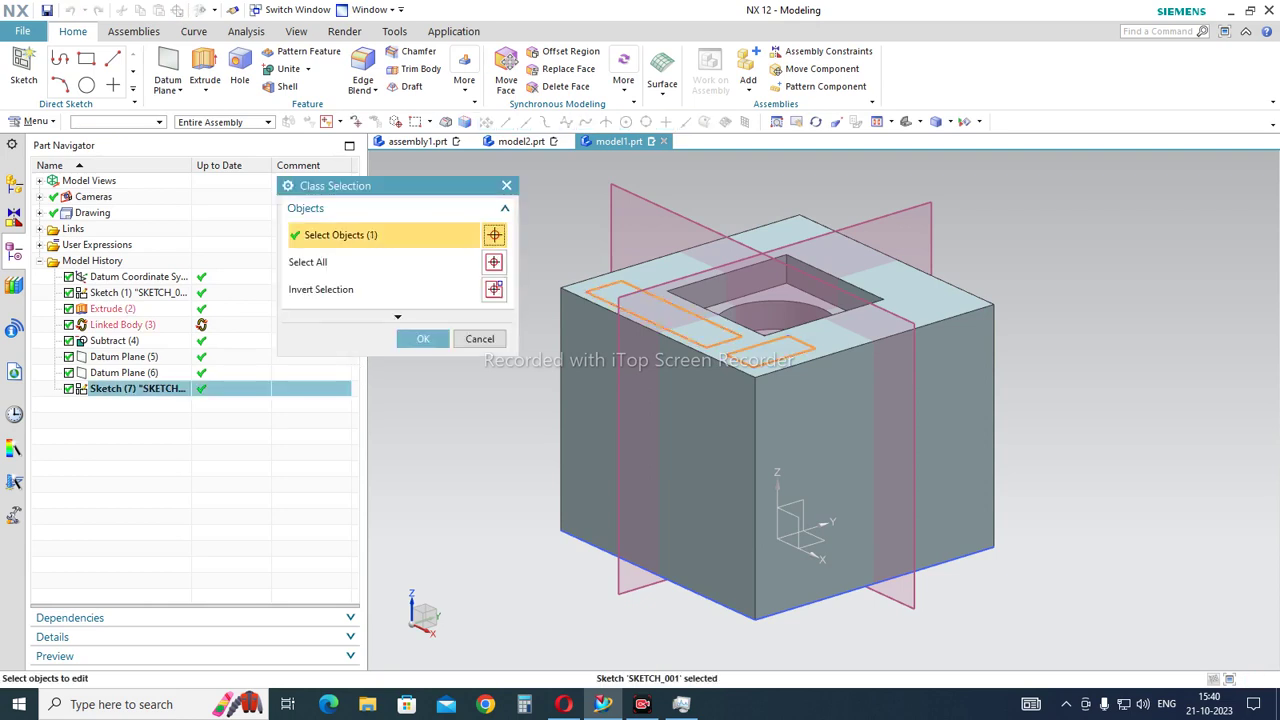
left_click(150, 292)
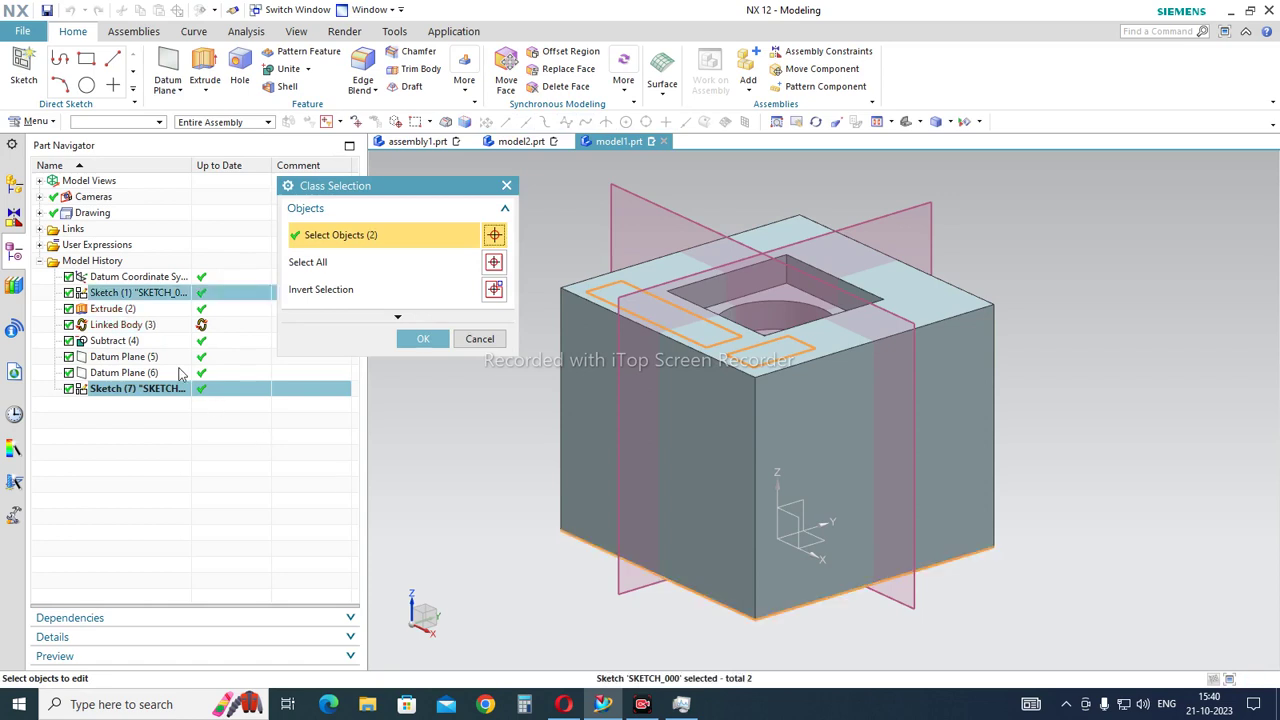
left_click(425, 339)
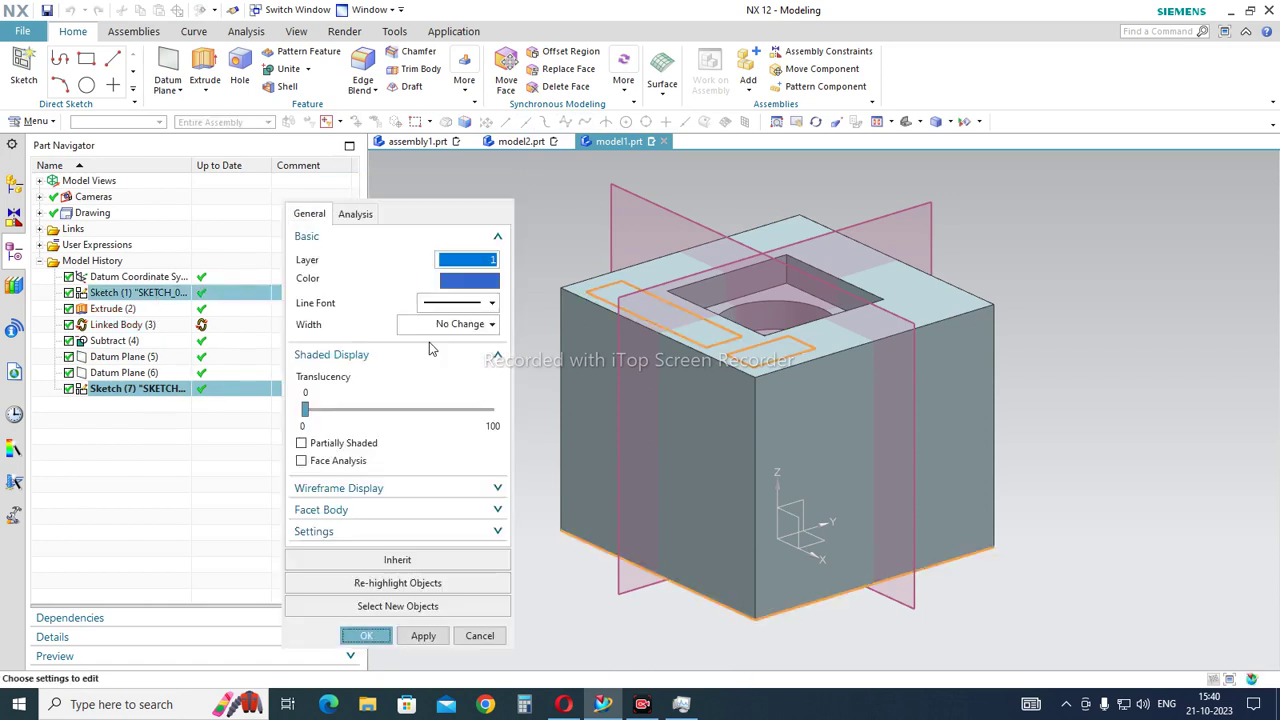
left_click(466, 260)
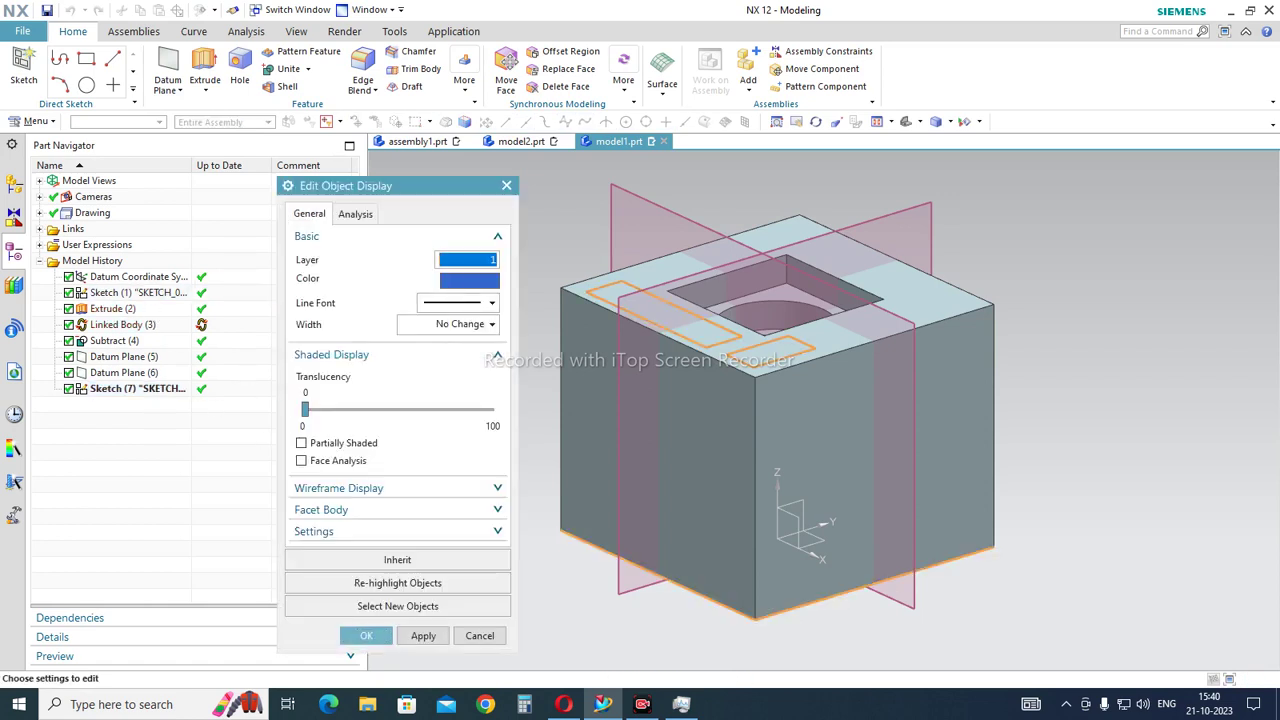
type("13")
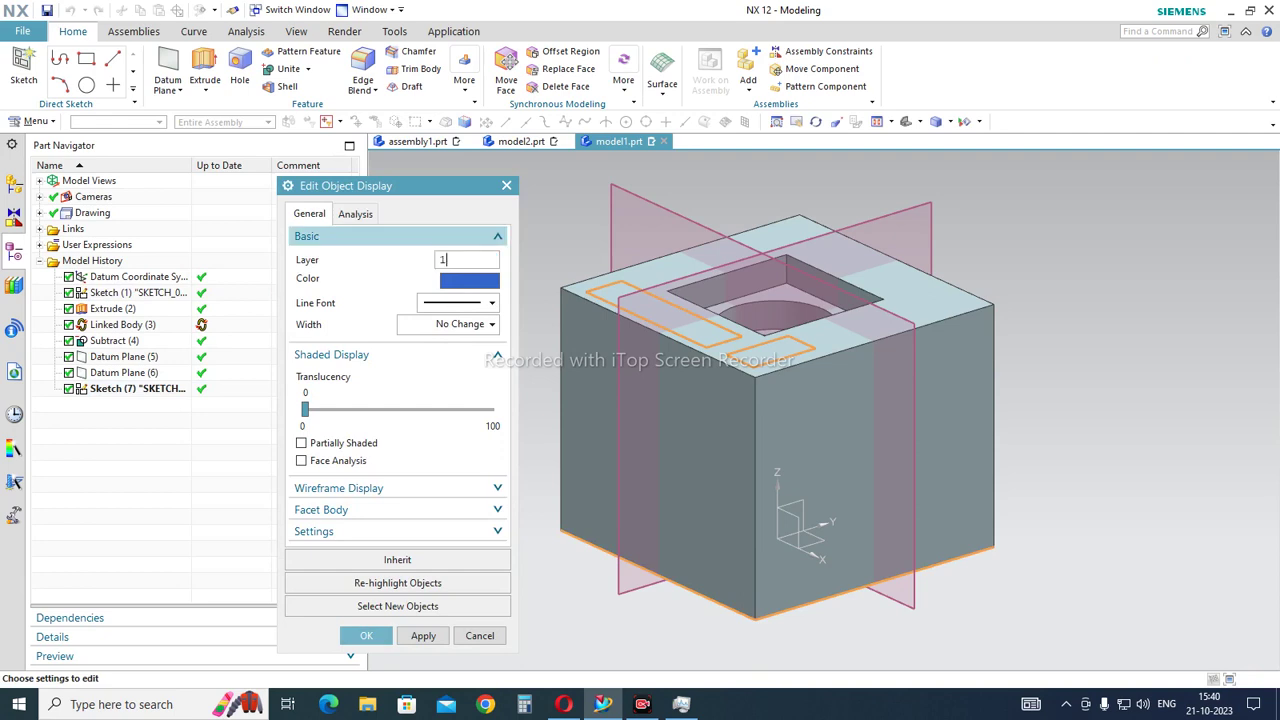
key("Return")
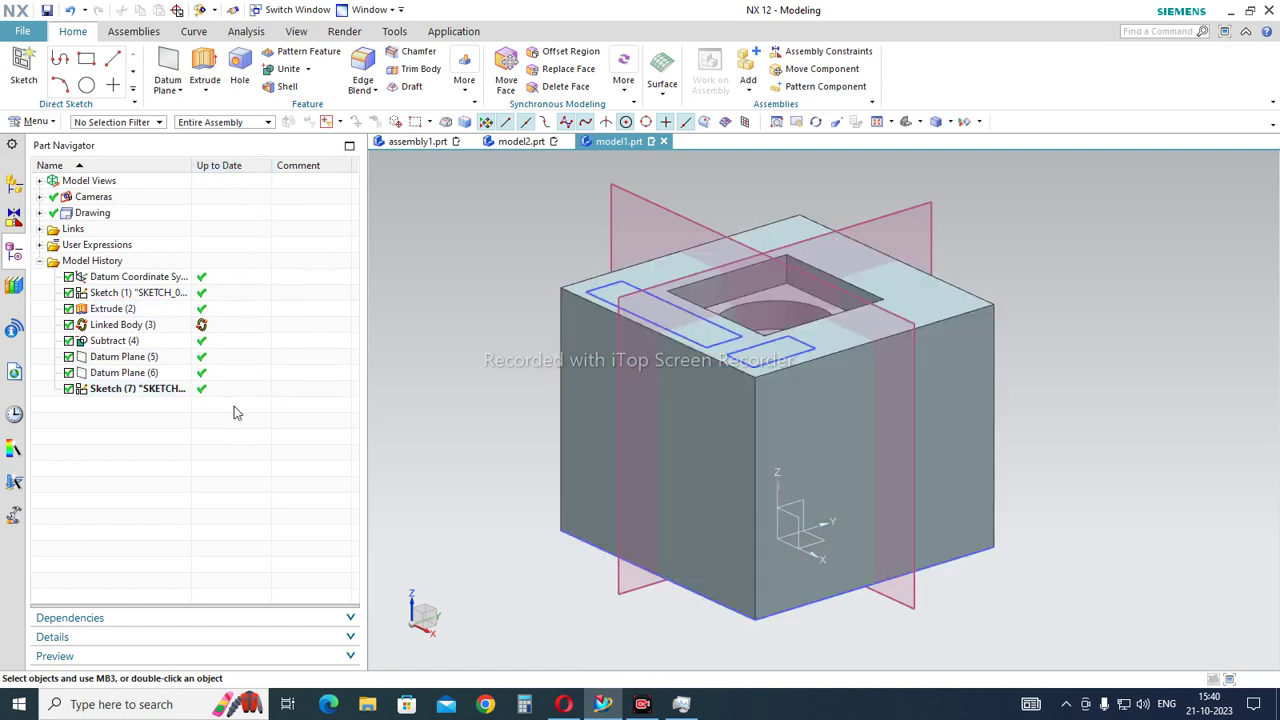
Add the Layer column to the model history listing and check the layer assignments of the features
right_click(169, 174)
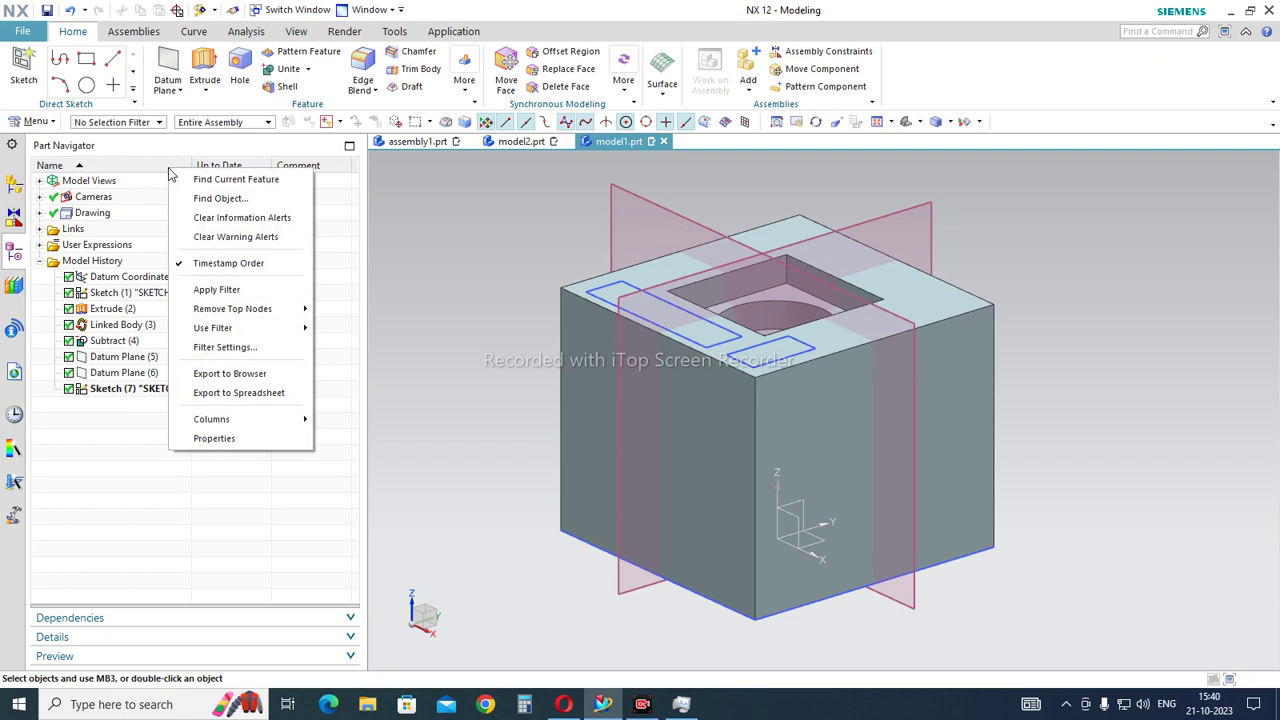
mouse_move(249, 428)
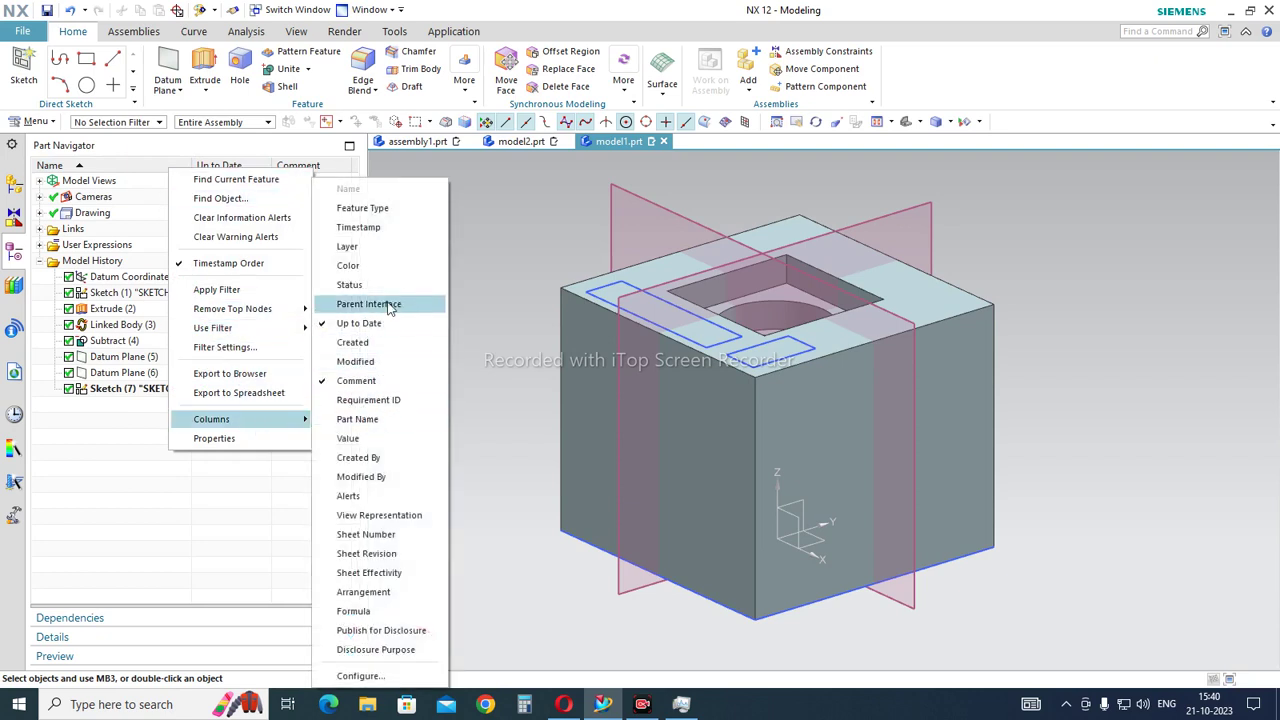
left_click(377, 246)
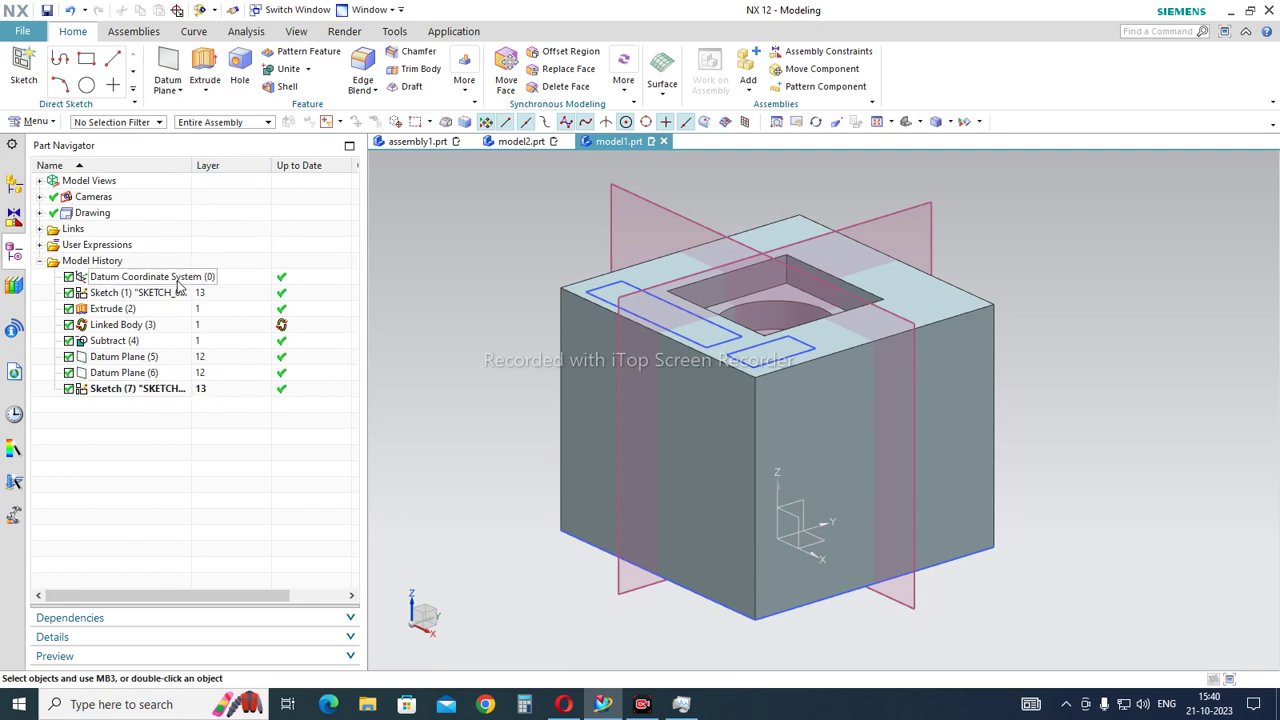
left_click(160, 280)
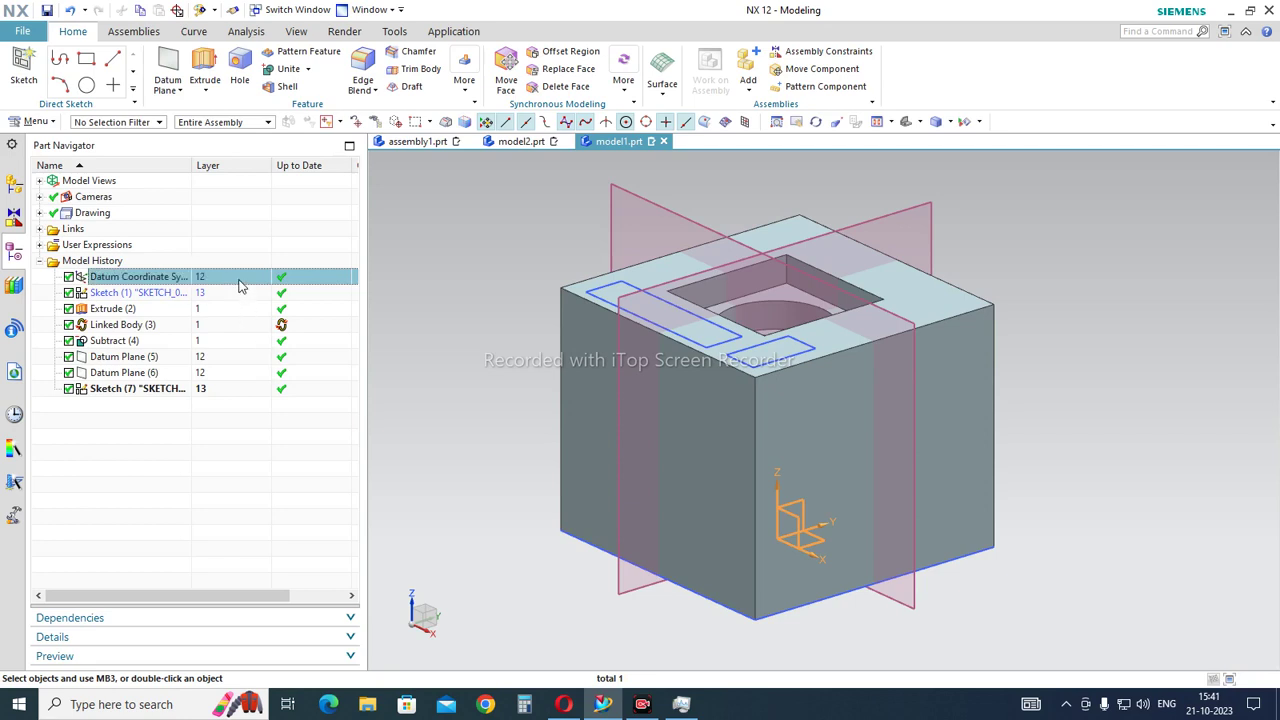
left_click(211, 295)
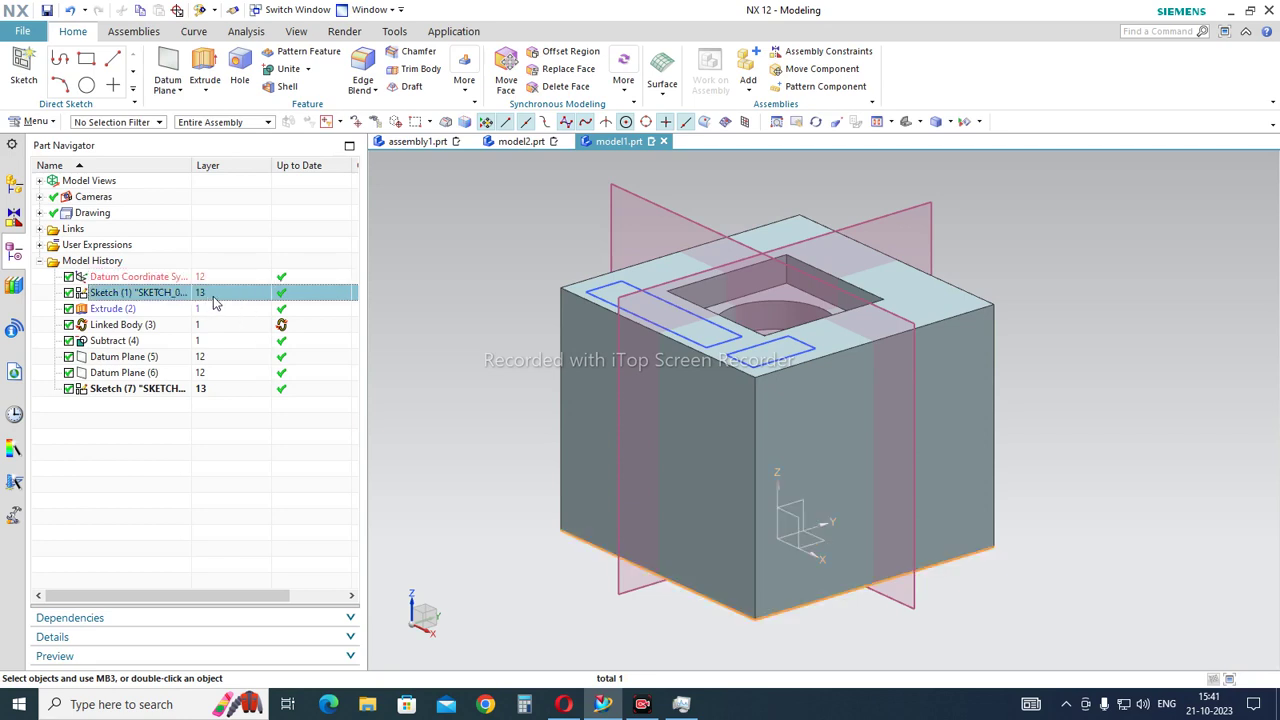
left_click(214, 308)
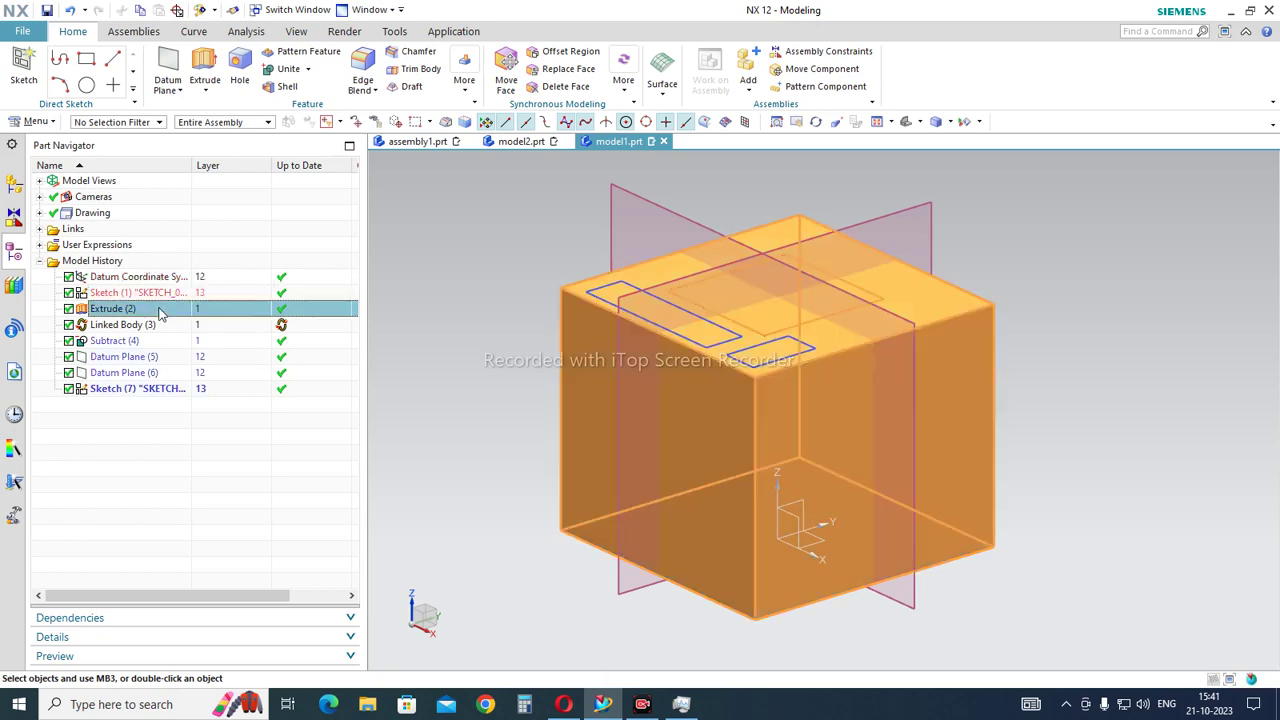
left_click(161, 359)
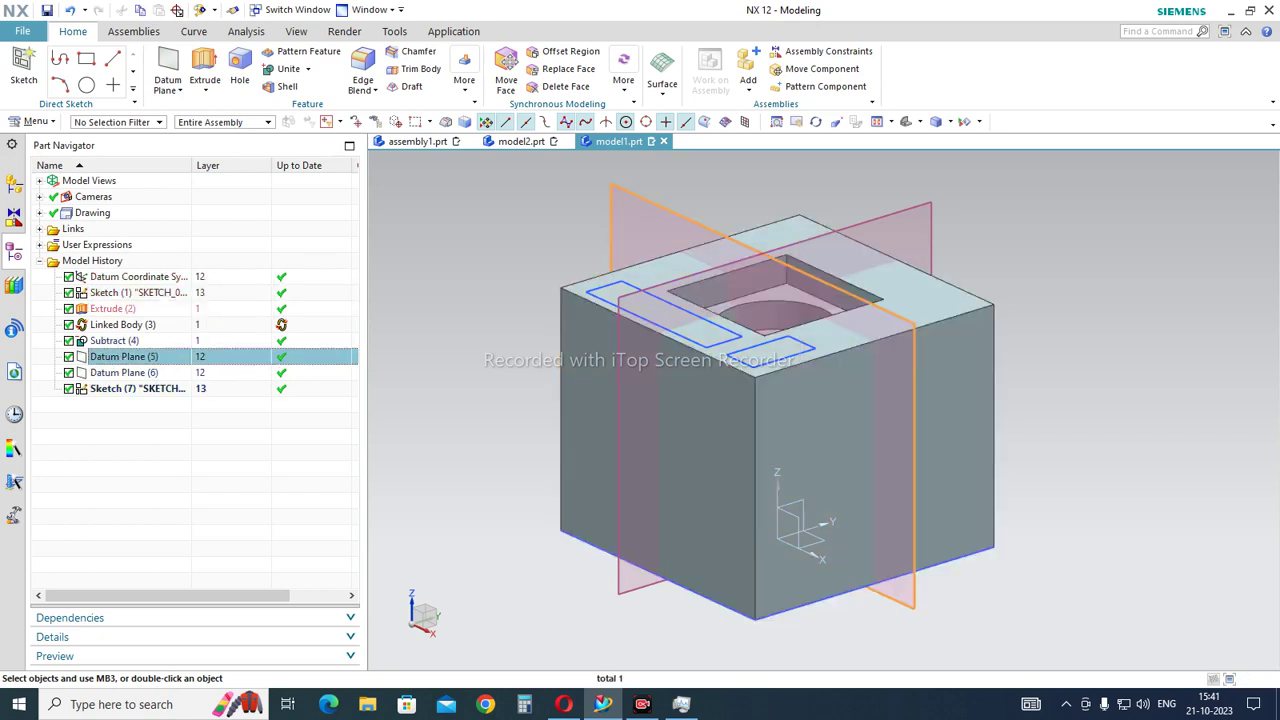
key("Escape")
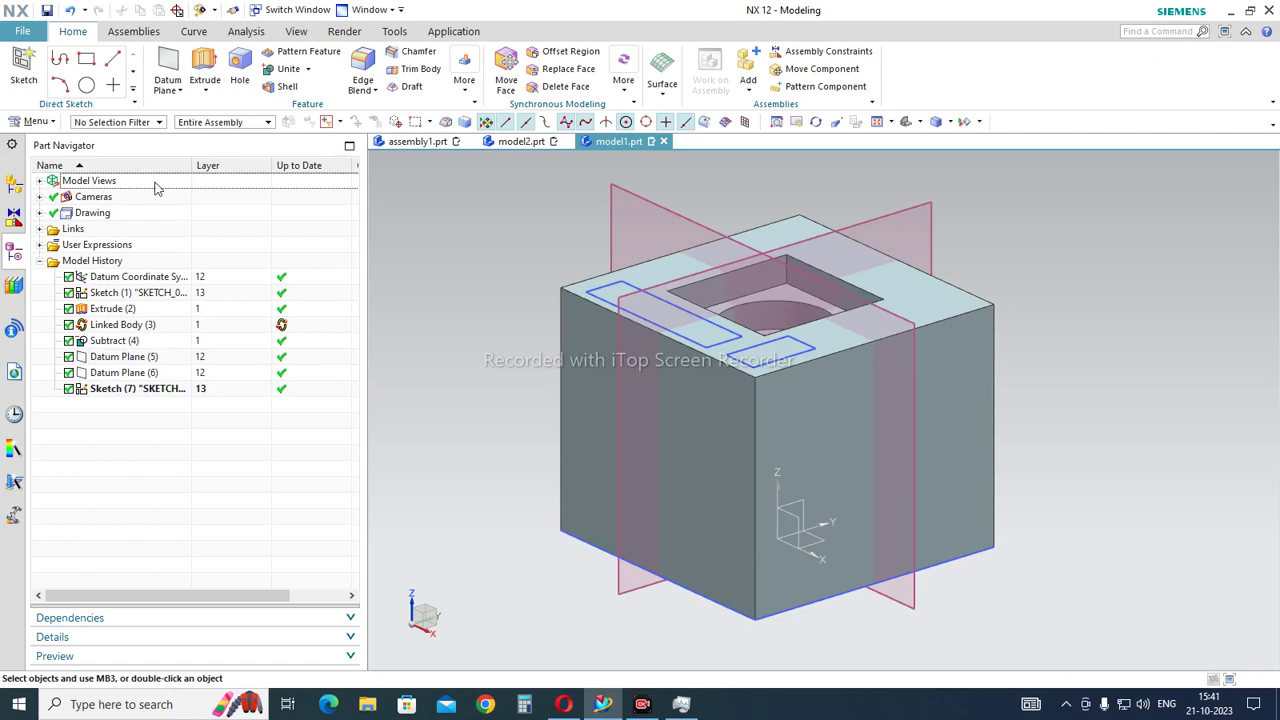
Make layers 12 and 13 invisible in the Trimetric view through Layer Visible in View
left_click(40, 122)
mouse_move(73, 230)
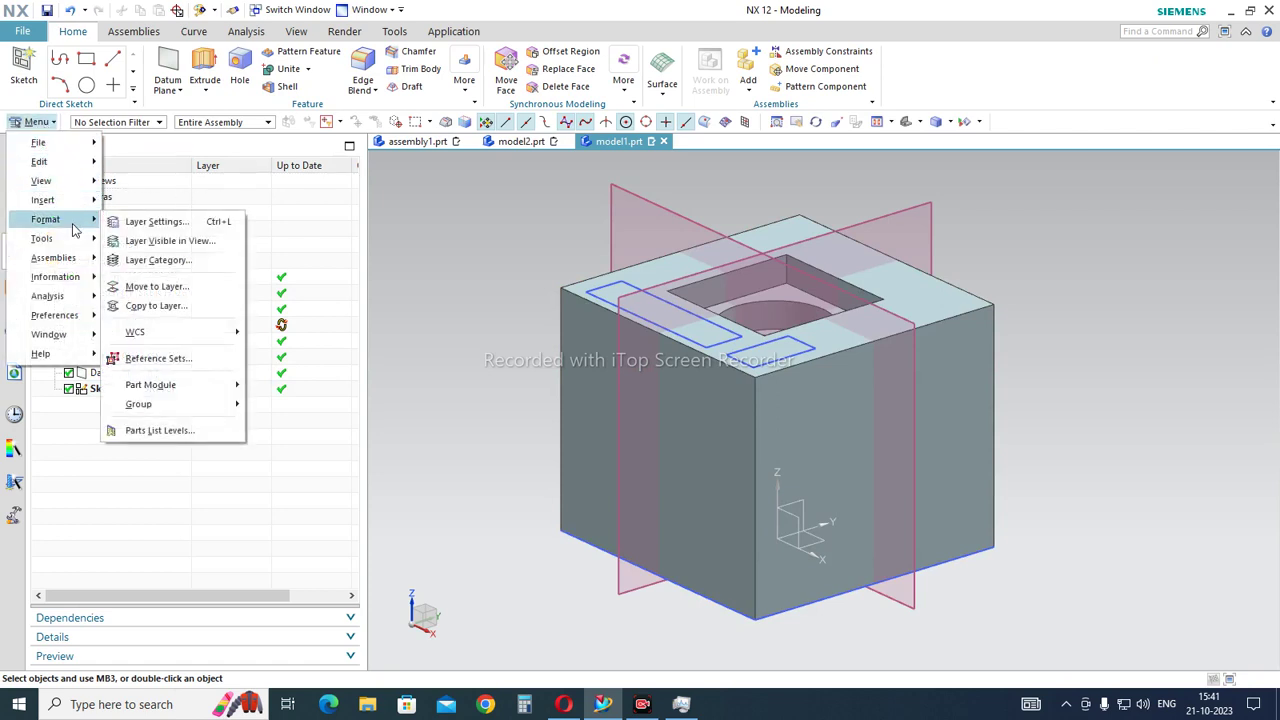
left_click(179, 243)
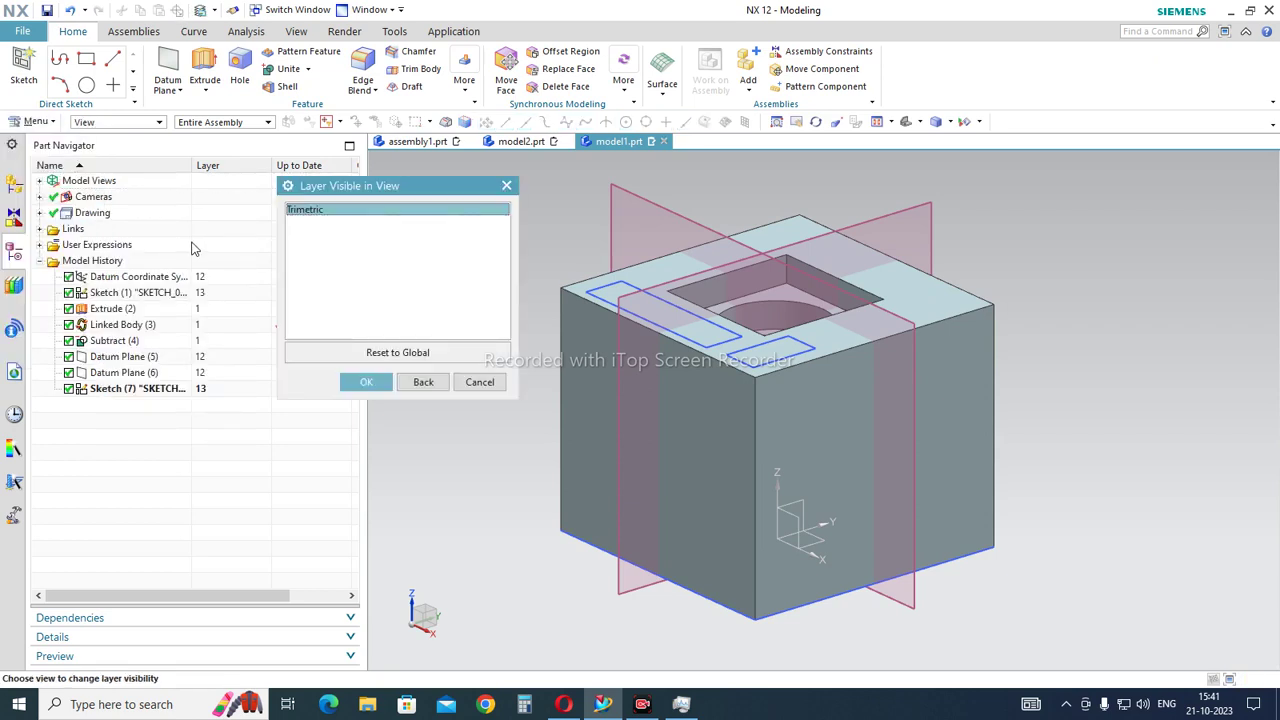
left_click(364, 381)
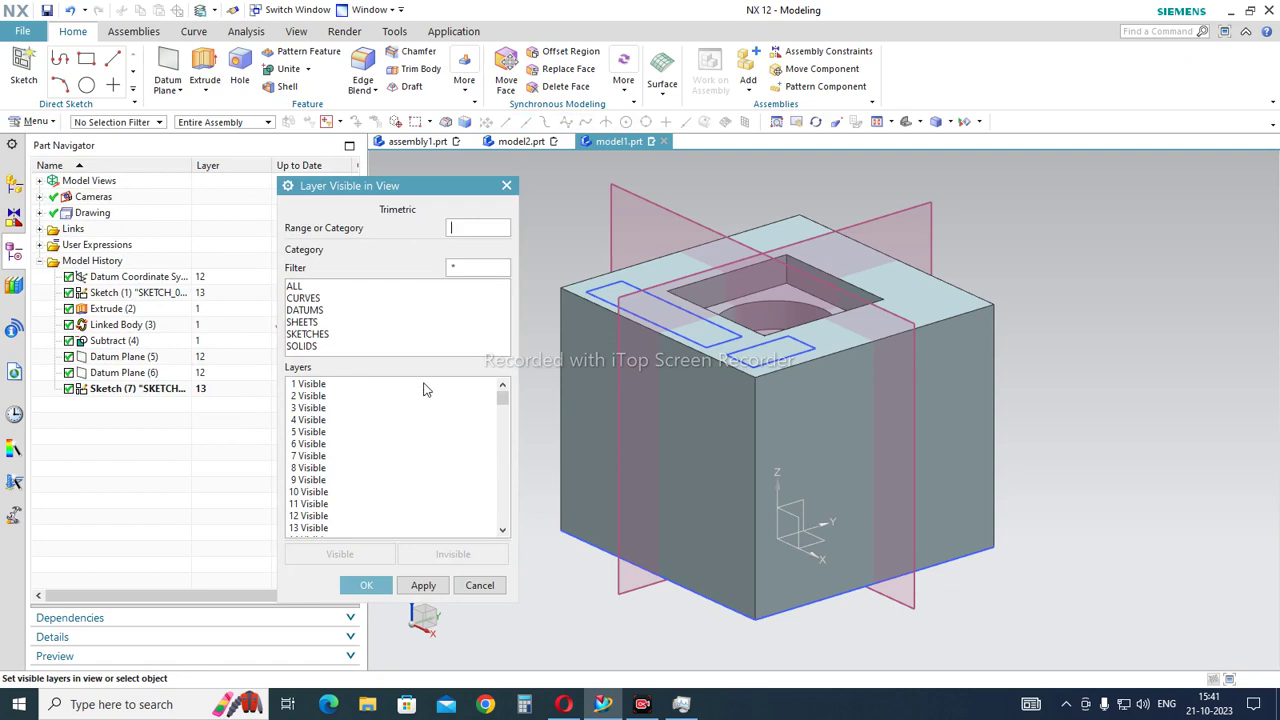
mouse_move(498, 399)
left_mouse_down()
mouse_move(494, 545)
mouse_move(503, 378)
left_mouse_up()
left_click(313, 518)
scroll(372, 452, "down", 1)
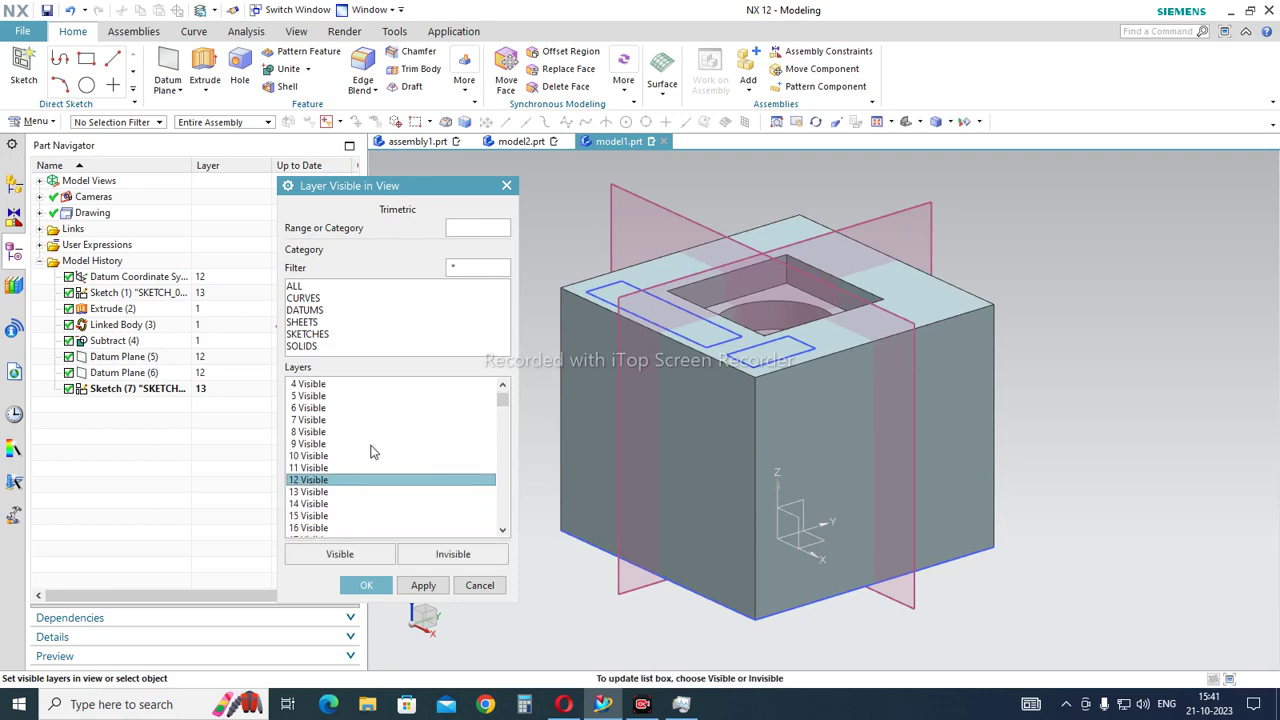
left_click(325, 492, "ctrl")
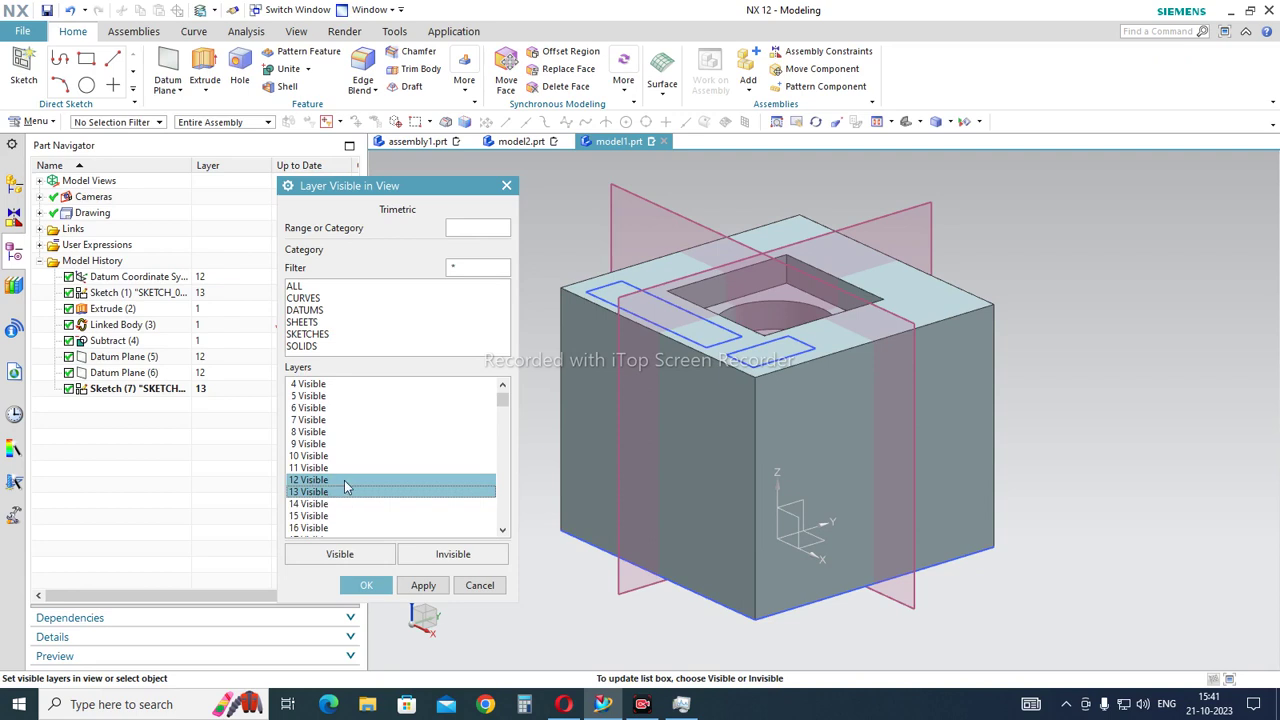
left_click(460, 556)
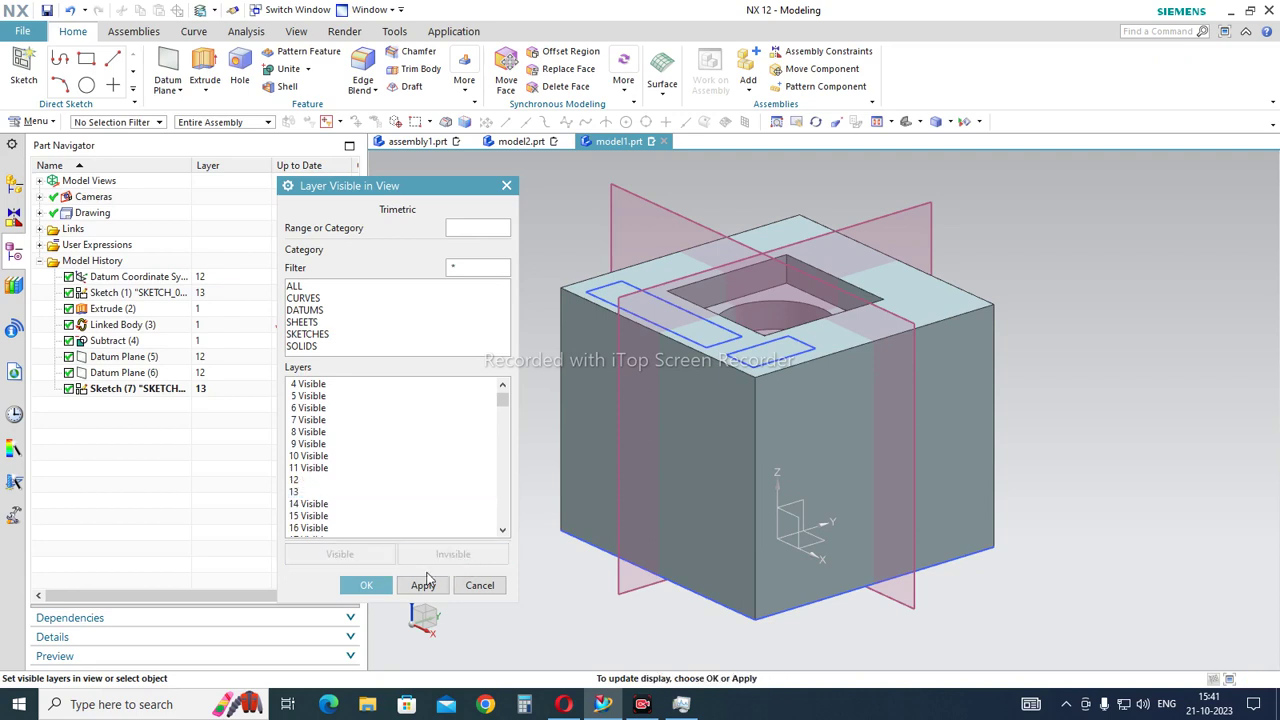
left_click(424, 587)
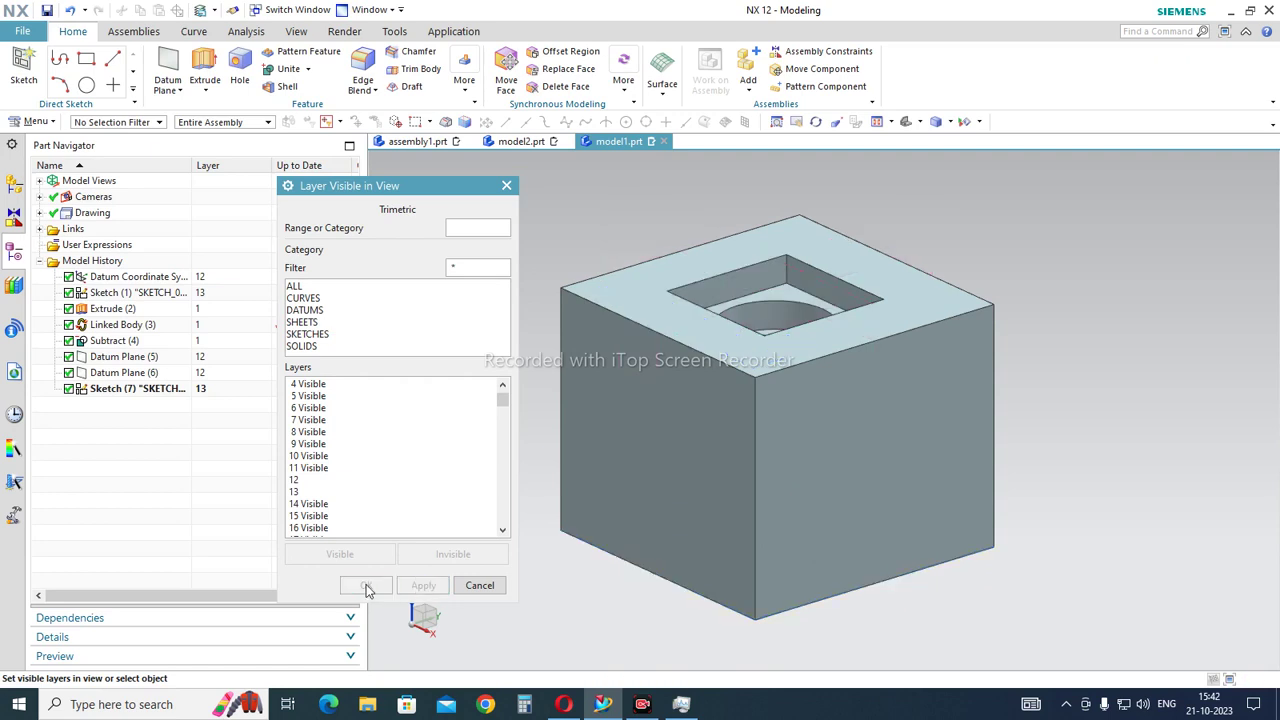
left_click(476, 586)
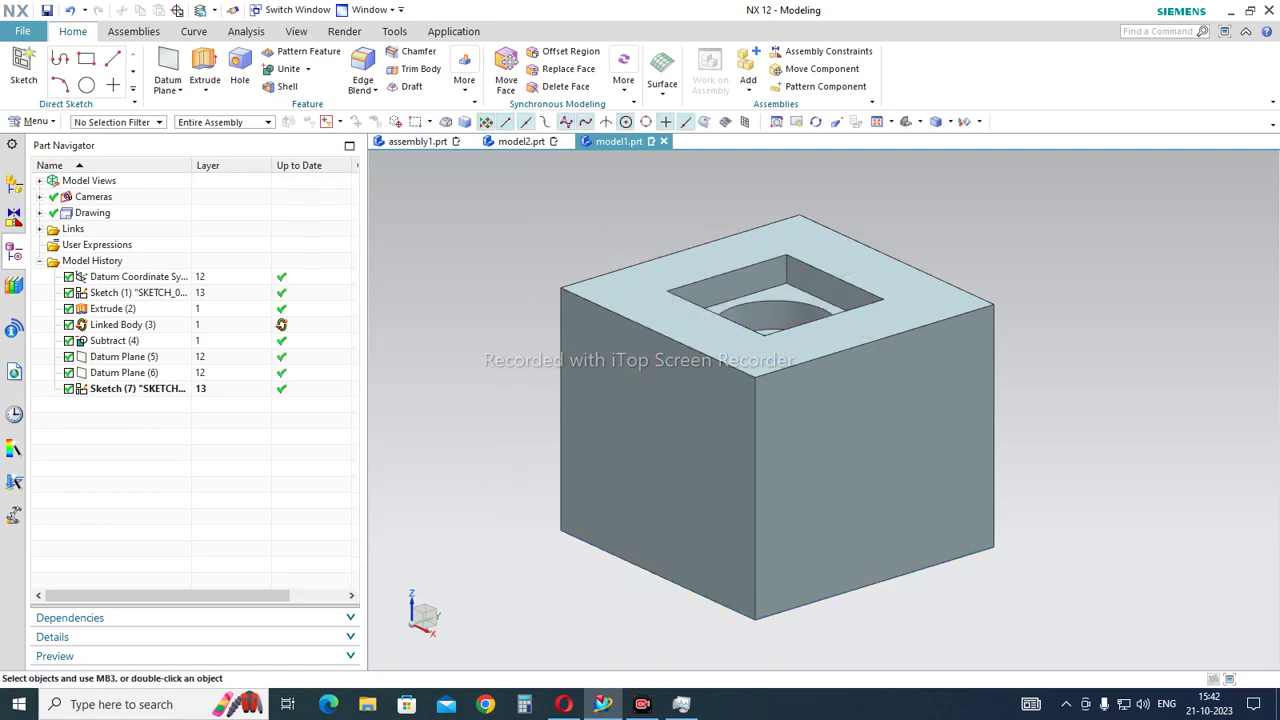
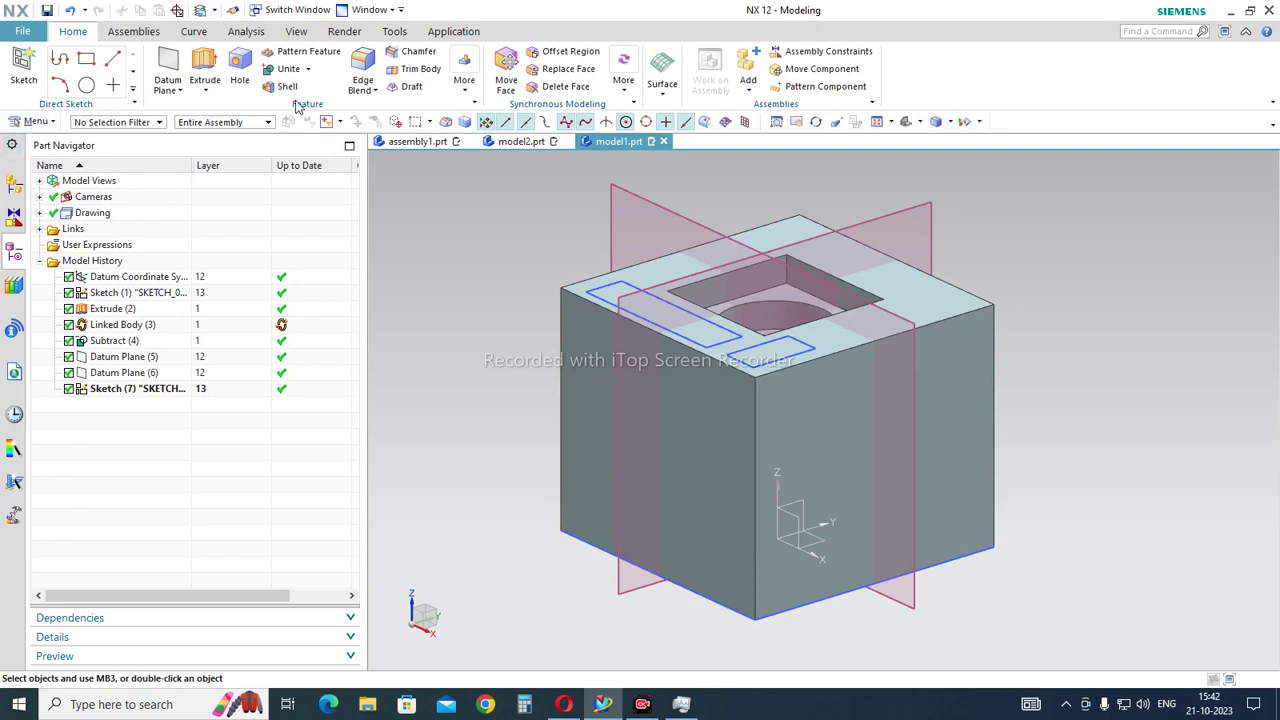
left_click(42, 123)
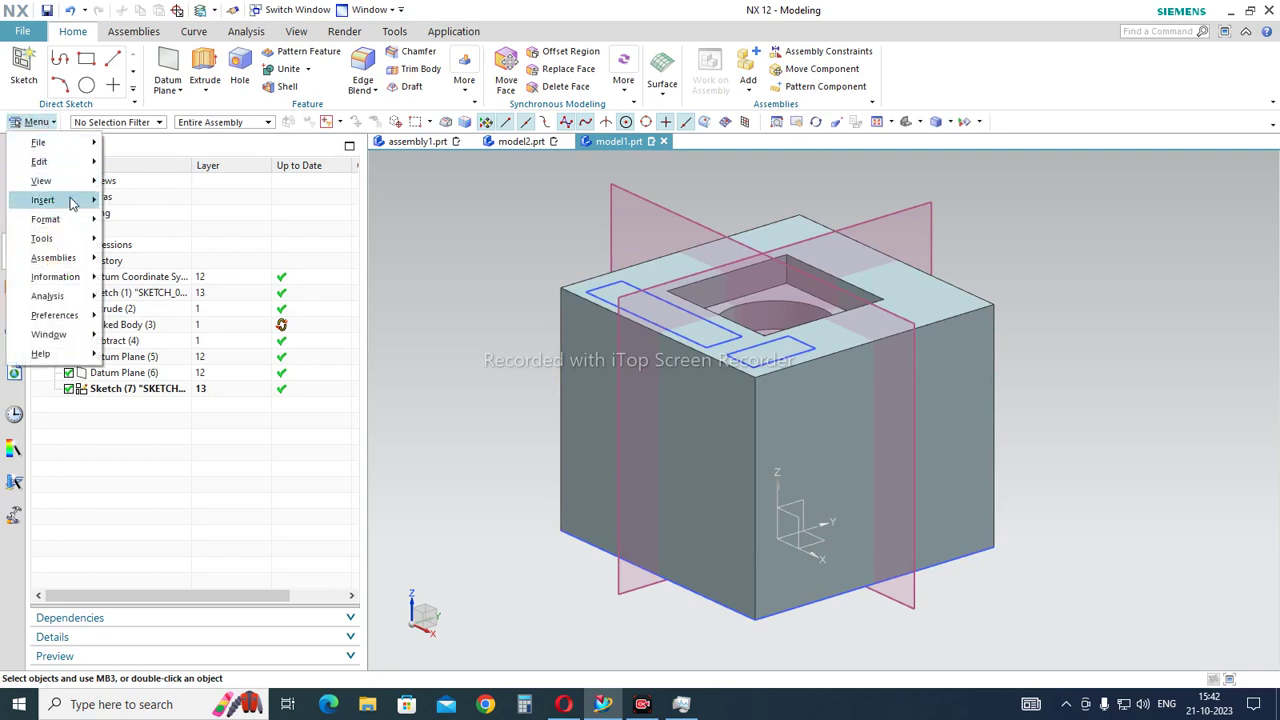
mouse_move(55, 219)
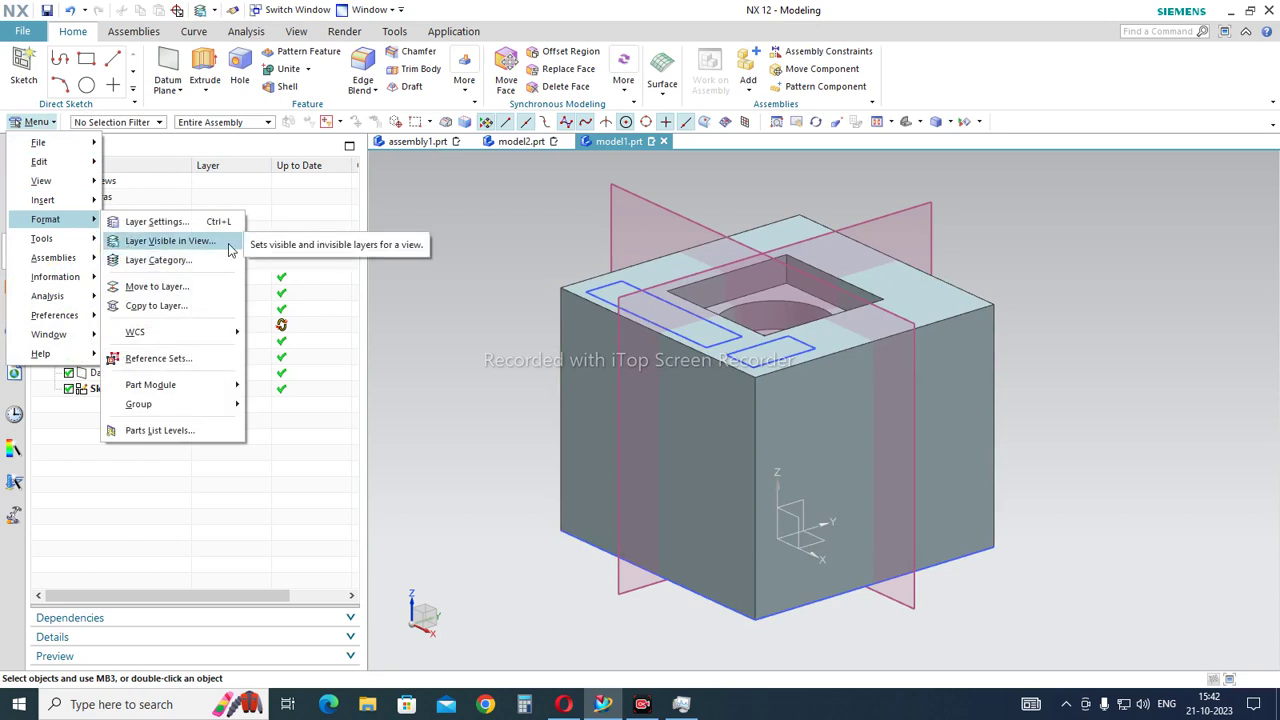
key("Escape")
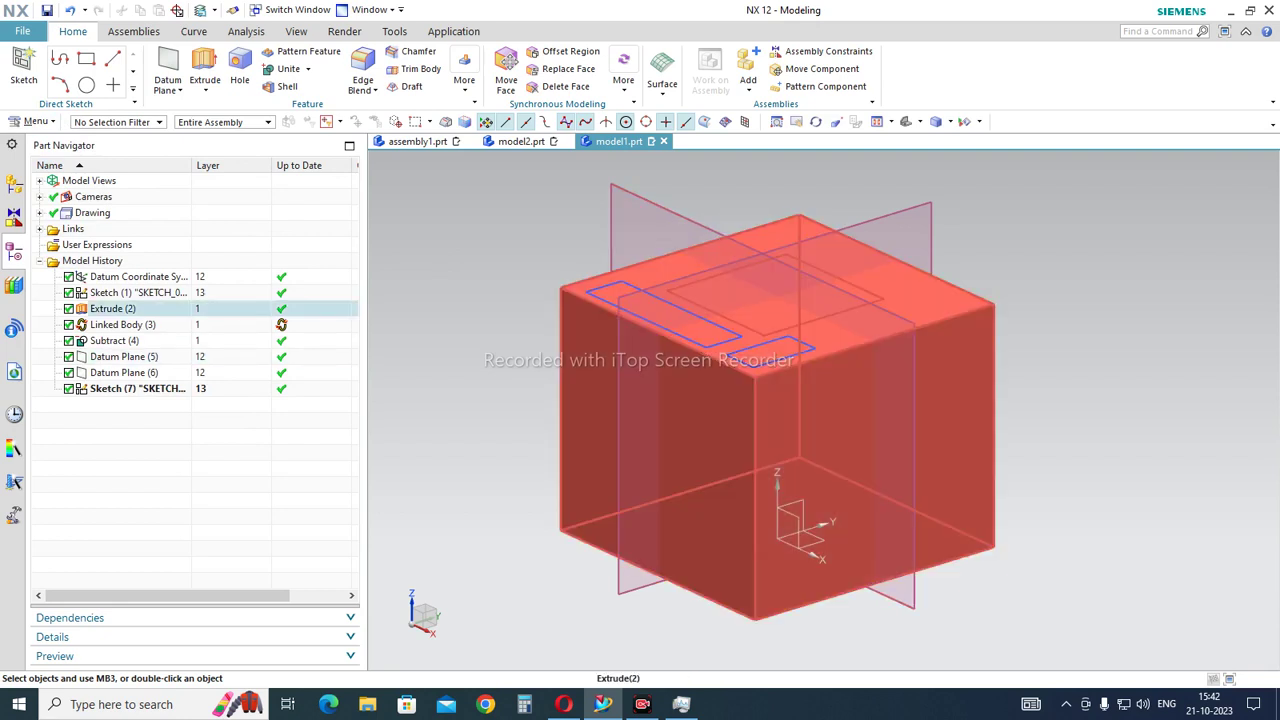
left_click(49, 124)
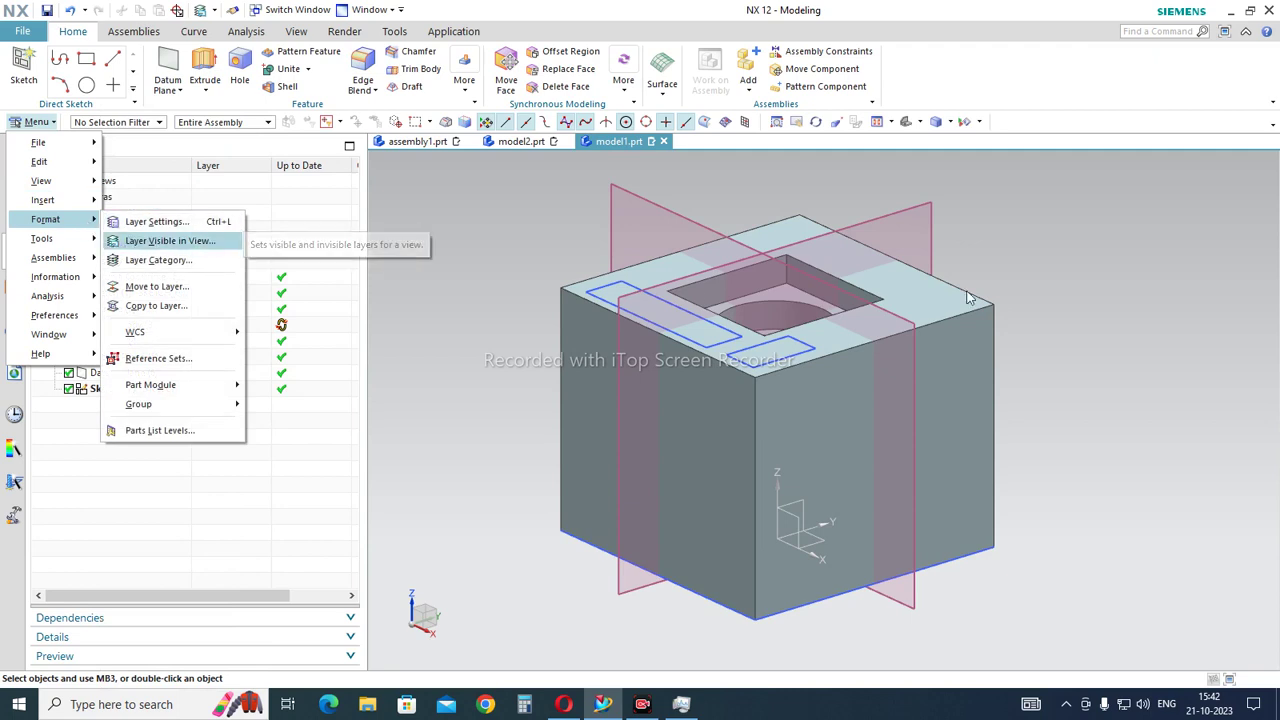
left_click(1040, 140)
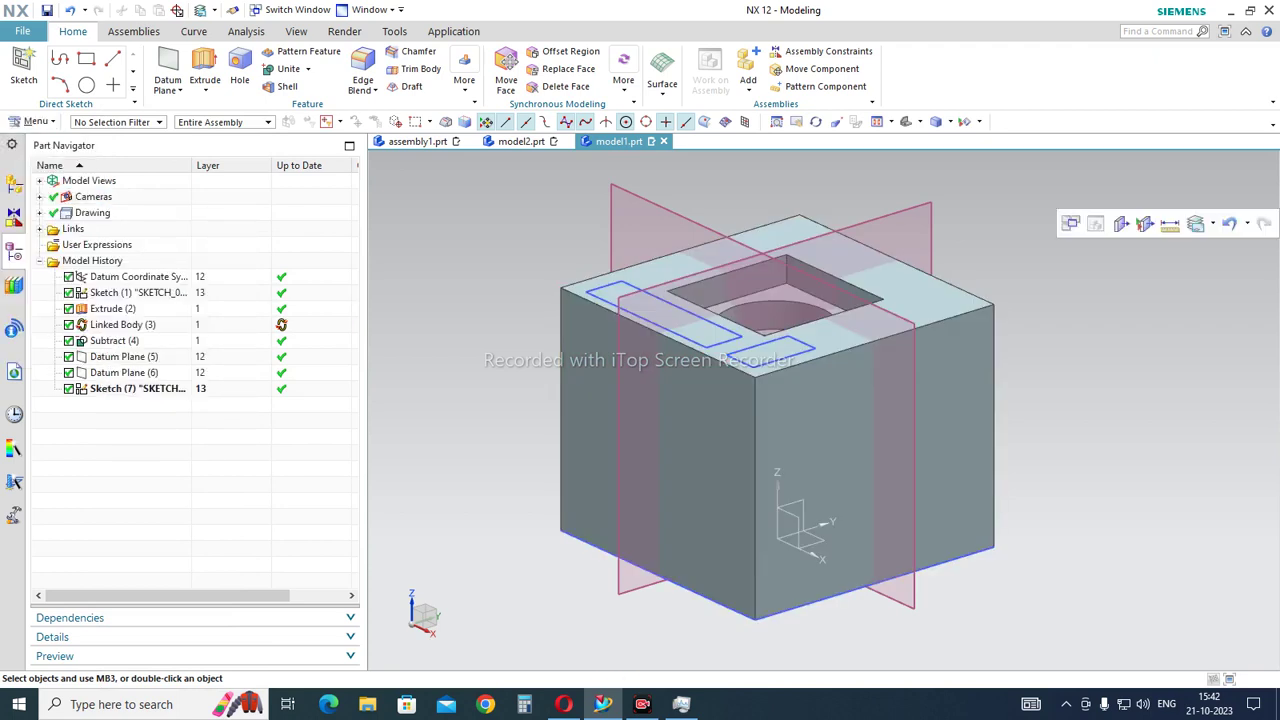
Customize the interface by finding the Layer Visible in View command with "layer vis" and adding it to the Top Border Bar
right_click(1036, 128)
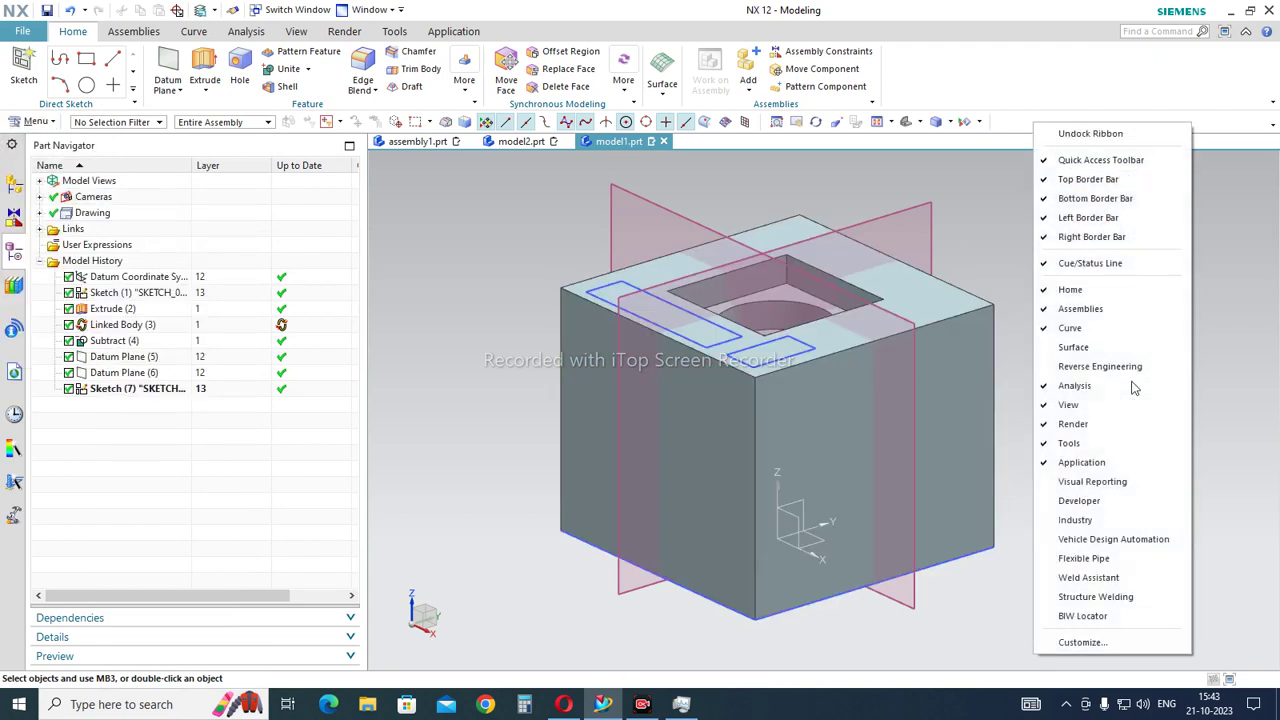
left_click(1084, 643)
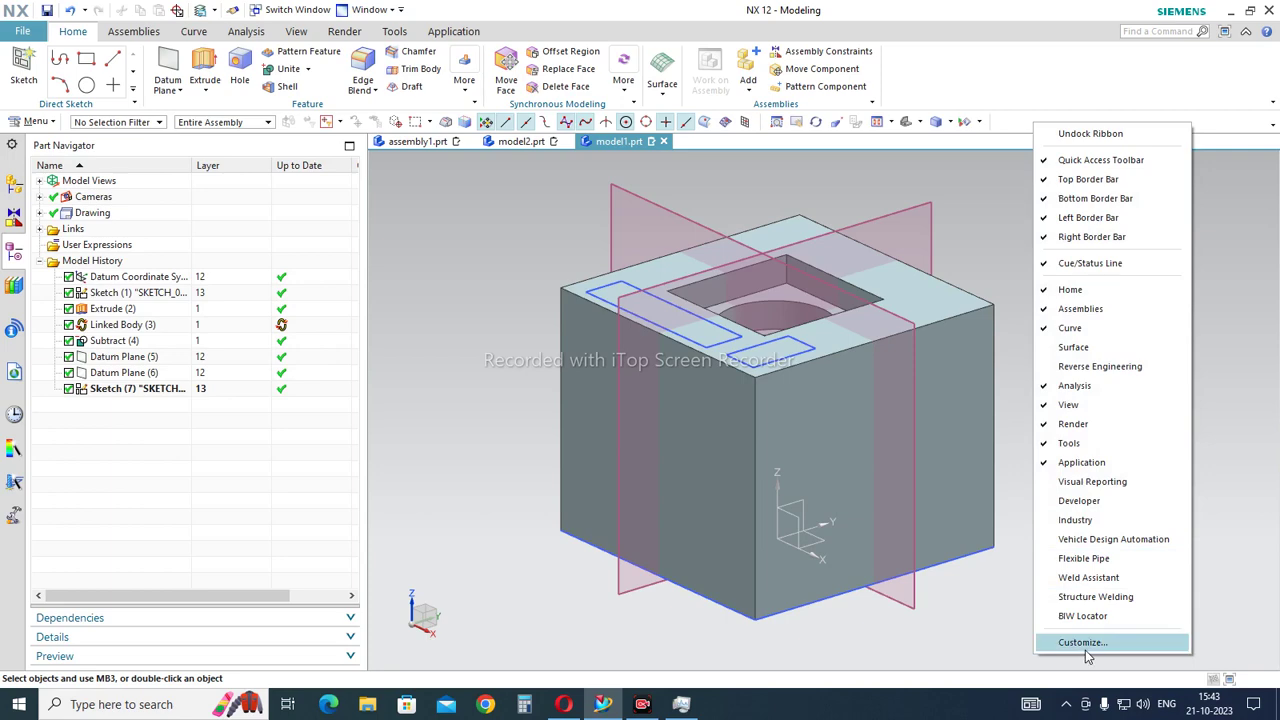
left_click_drag(801, 339, 618, 192)
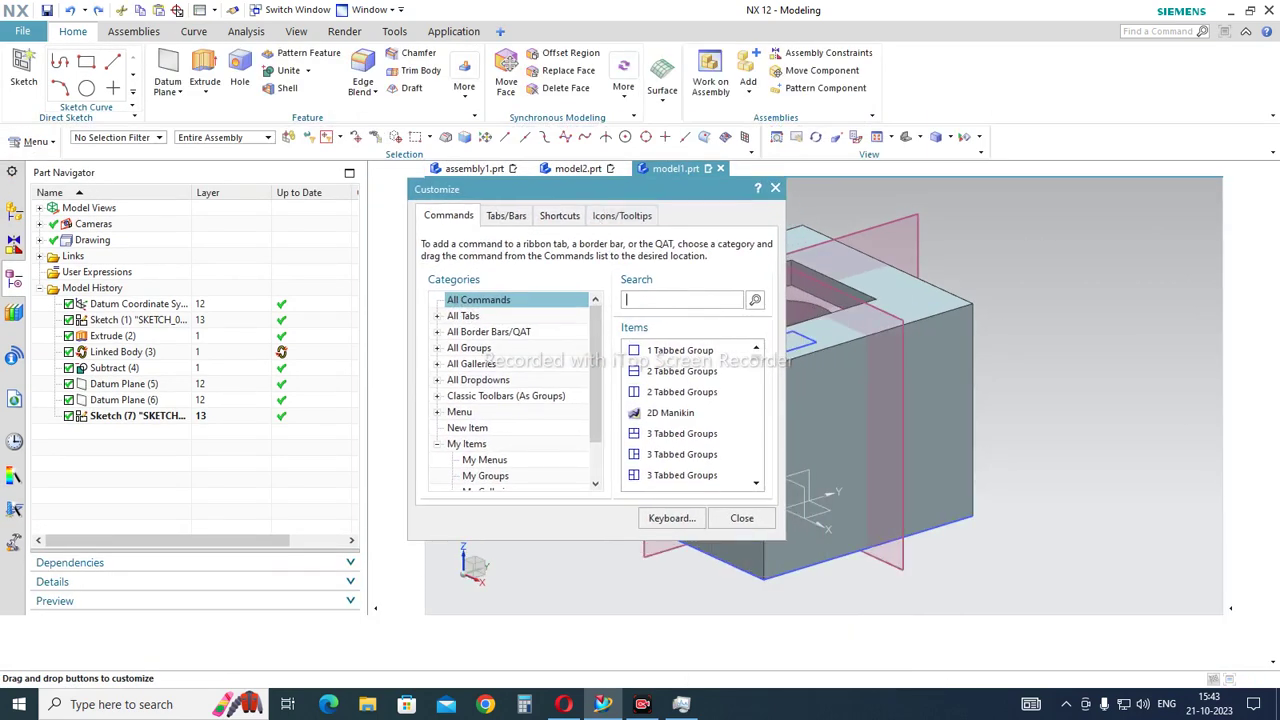
type("layer")
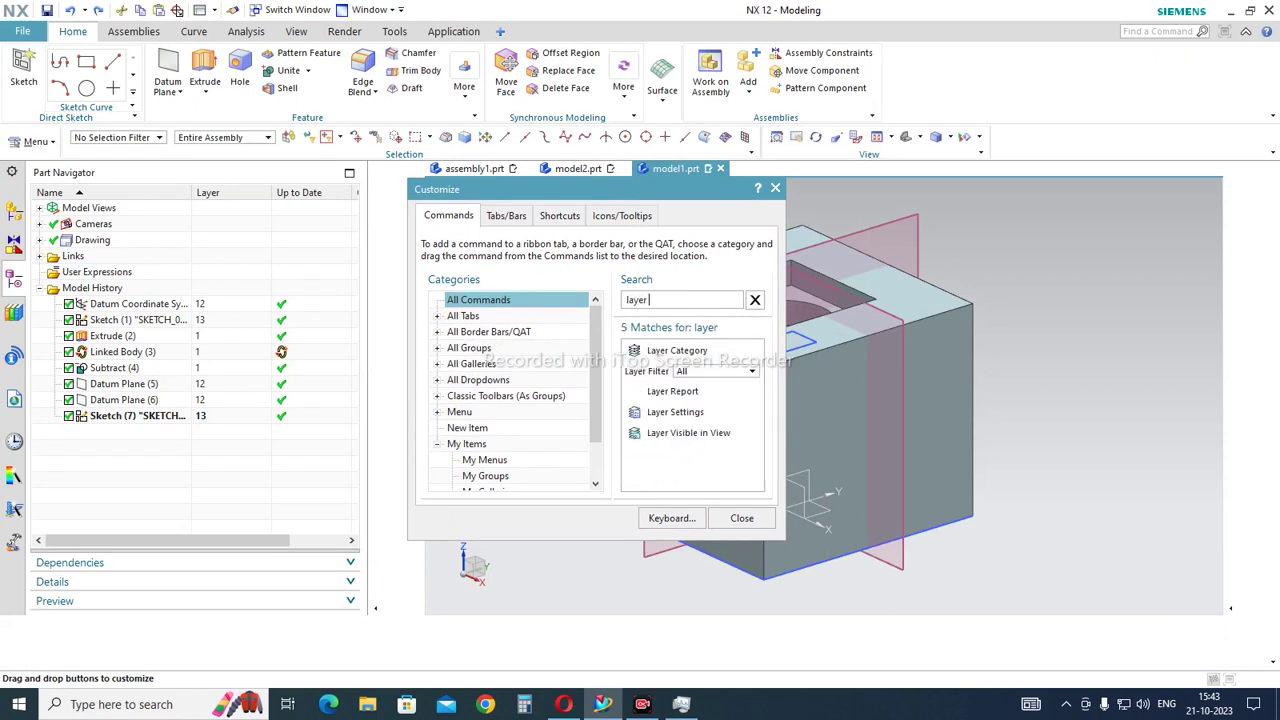
type(" vis")
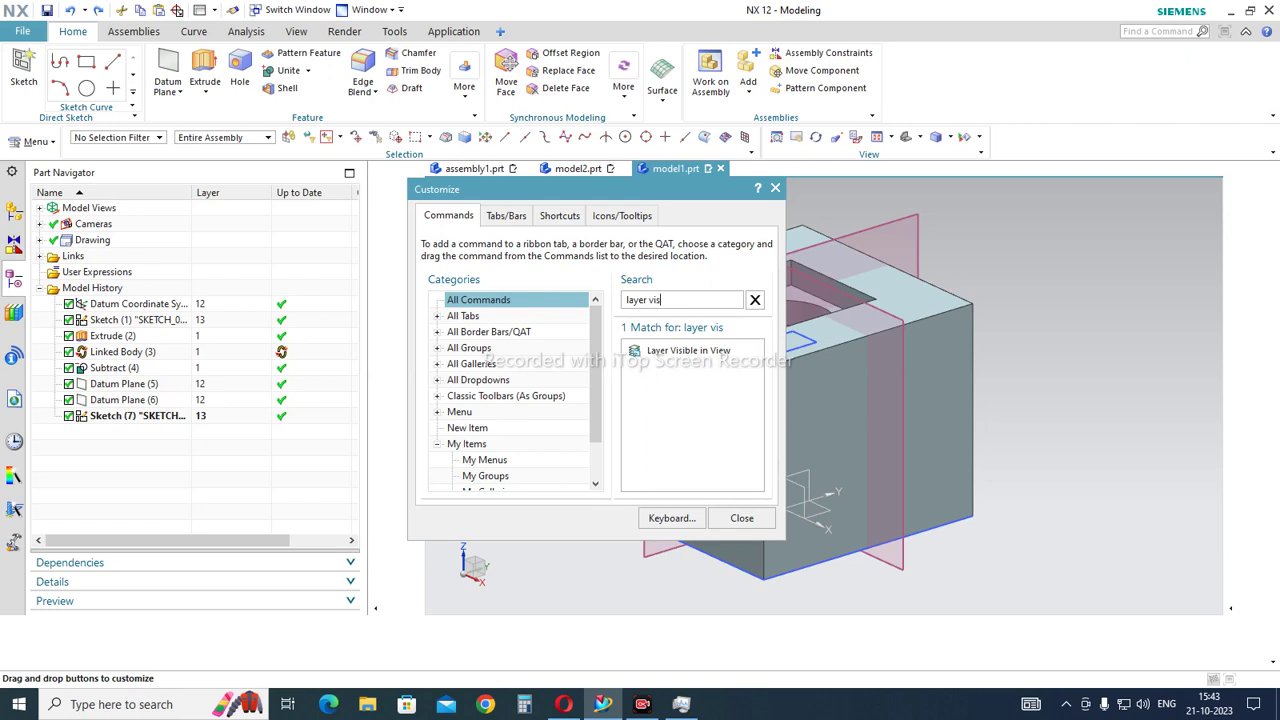
left_click(680, 358)
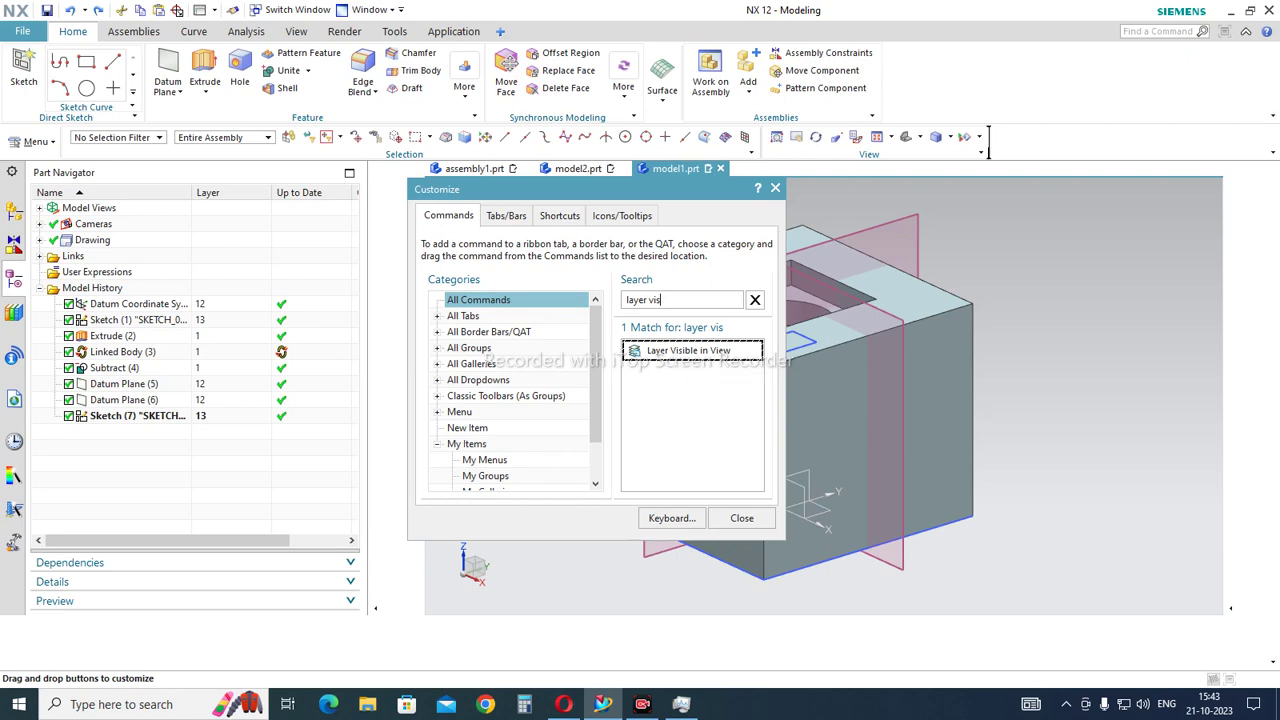
left_click_drag(988, 140, 990, 141)
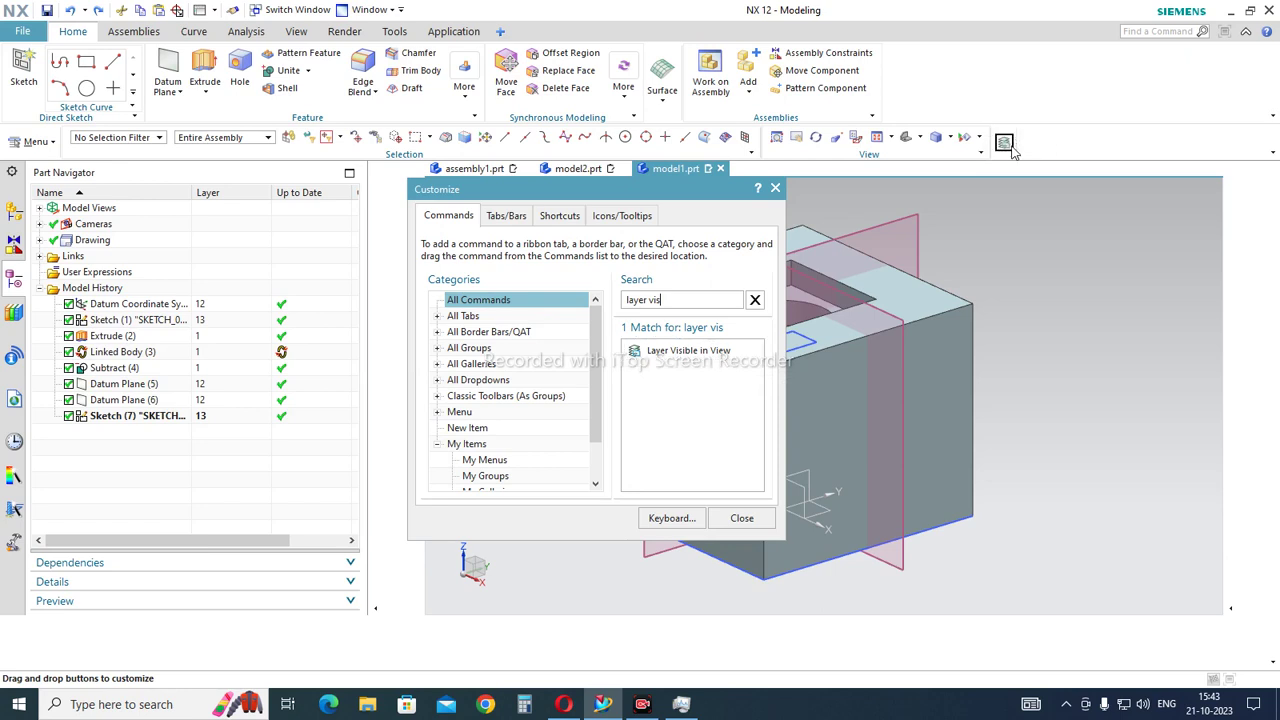
left_click(740, 519)
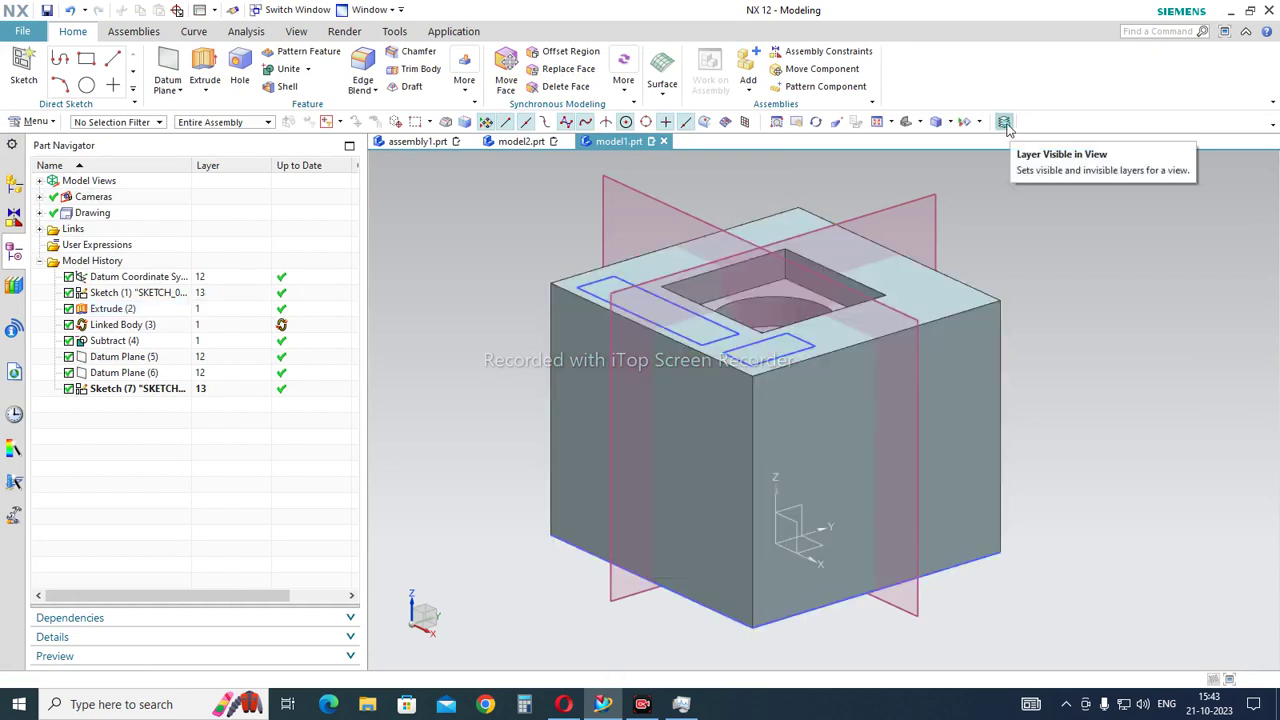
Hide layers 12 and 13 in the Trimetric view using the newly added Layer Visible in View shortcut
left_click(1004, 122)
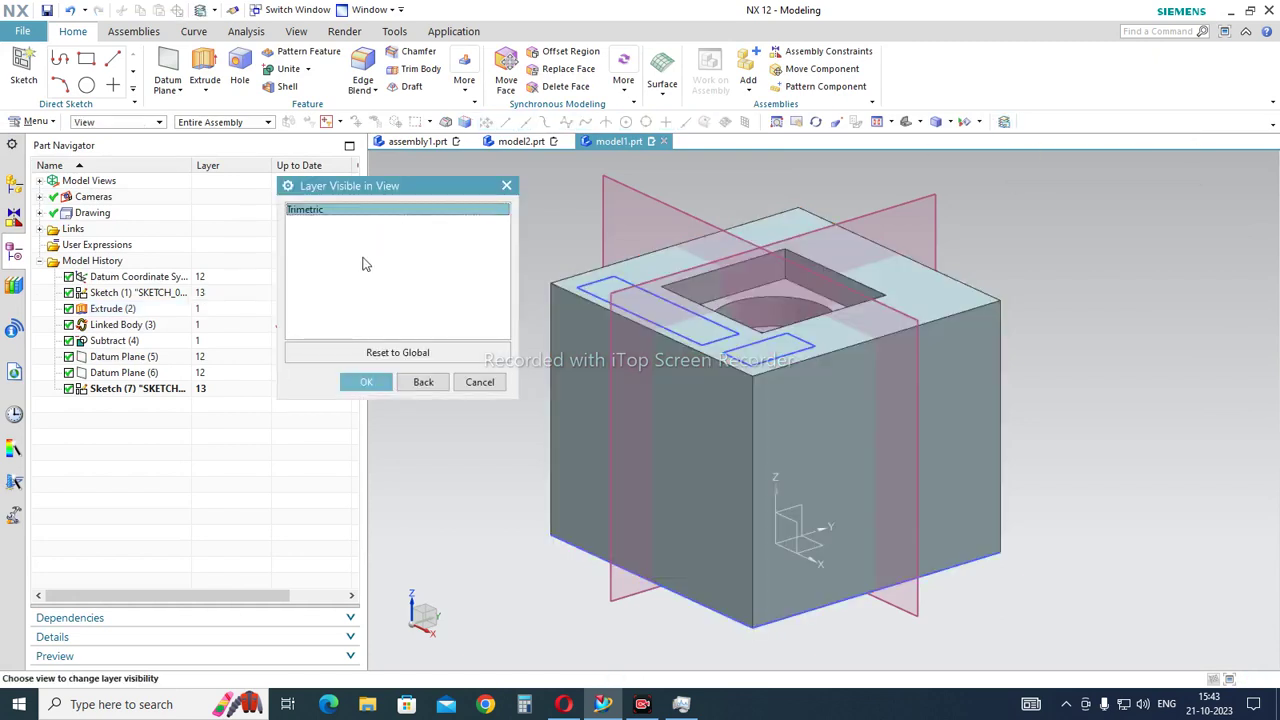
left_click(377, 387)
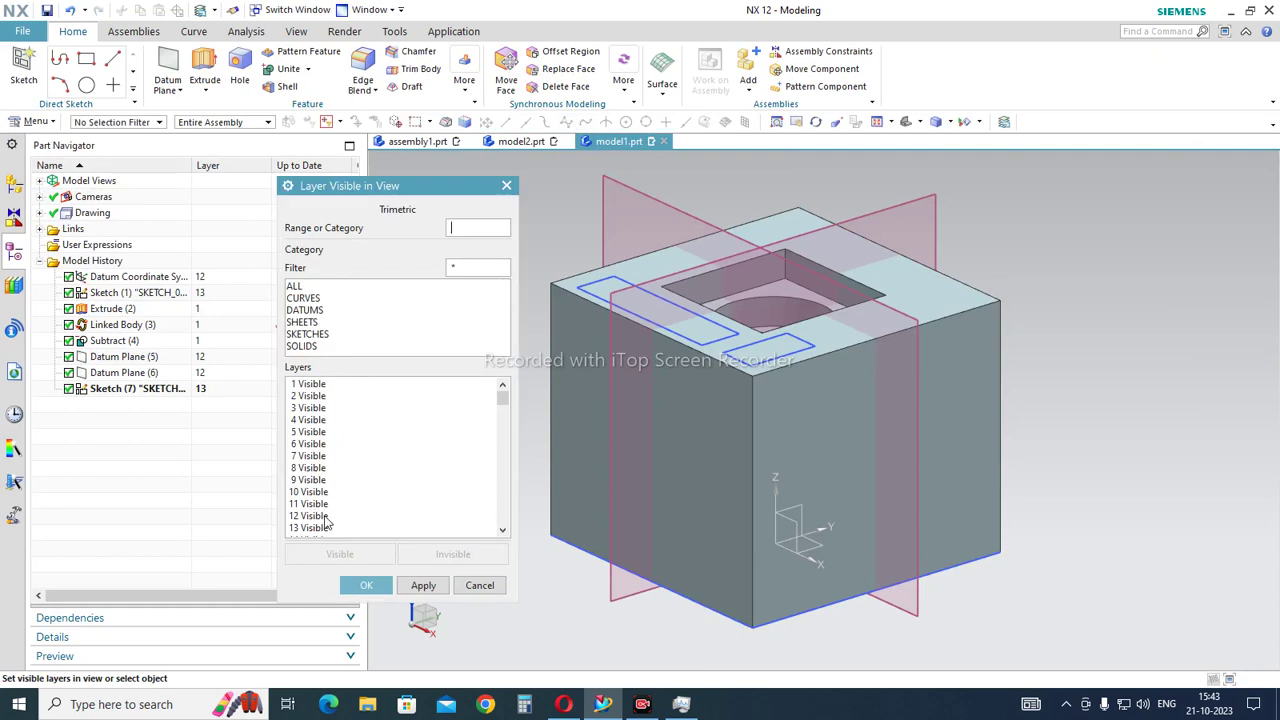
left_click(326, 516)
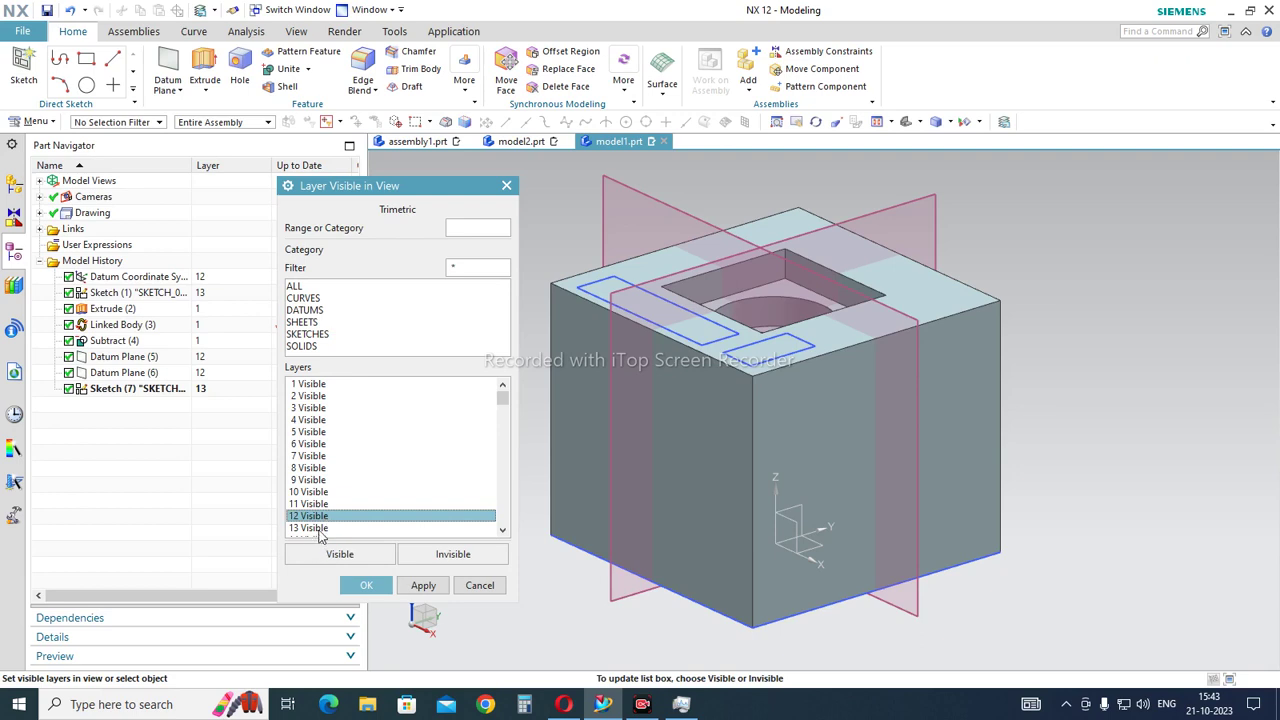
left_click(320, 529, "ctrl")
left_click(455, 554)
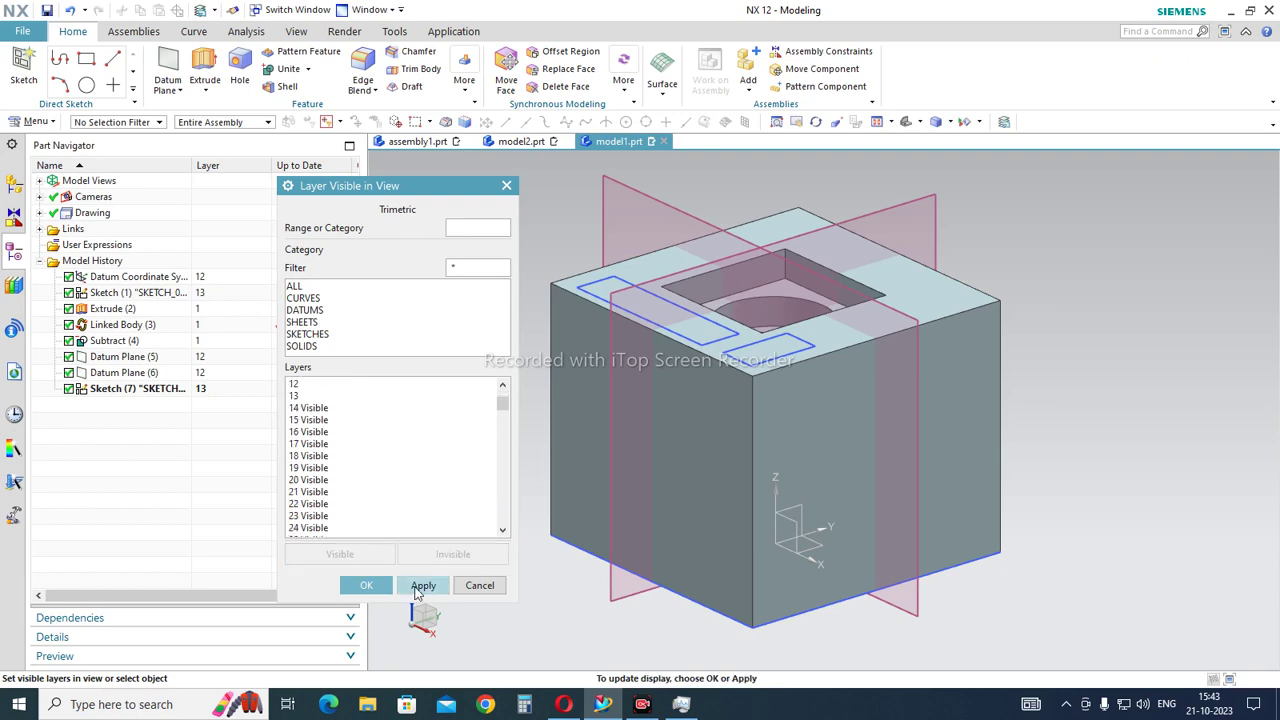
left_click(423, 585)
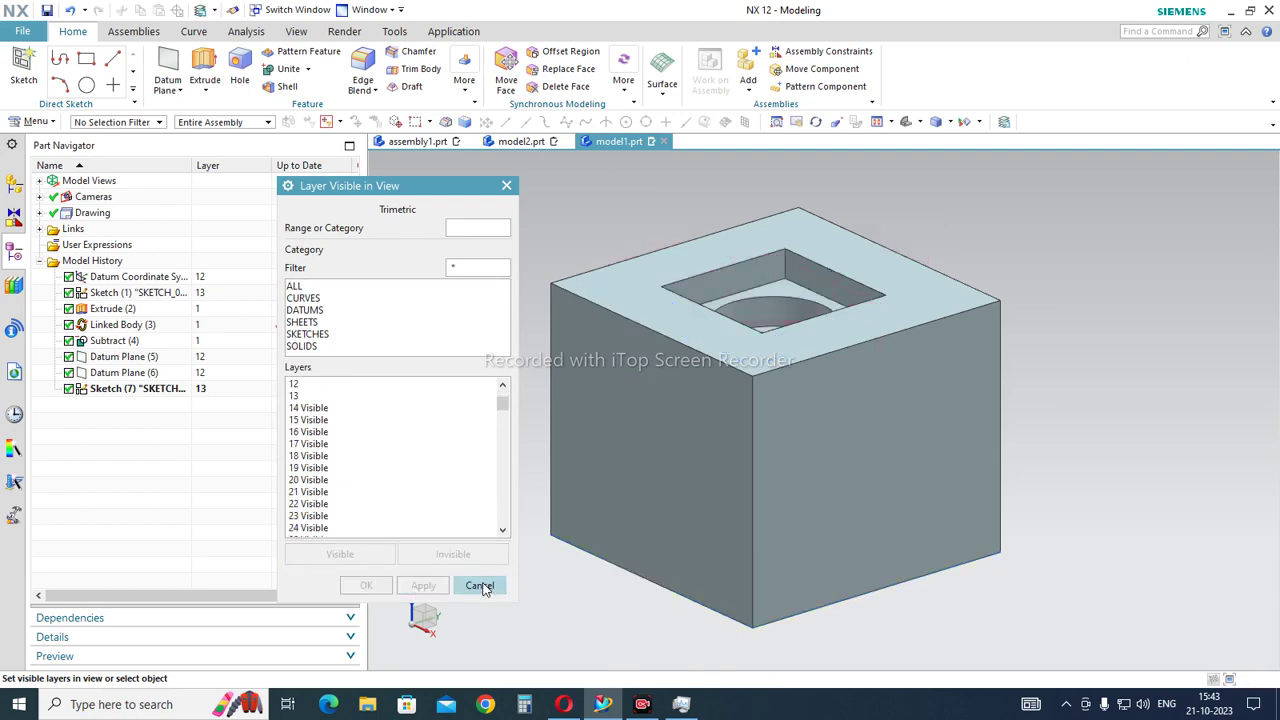
left_click(482, 586)
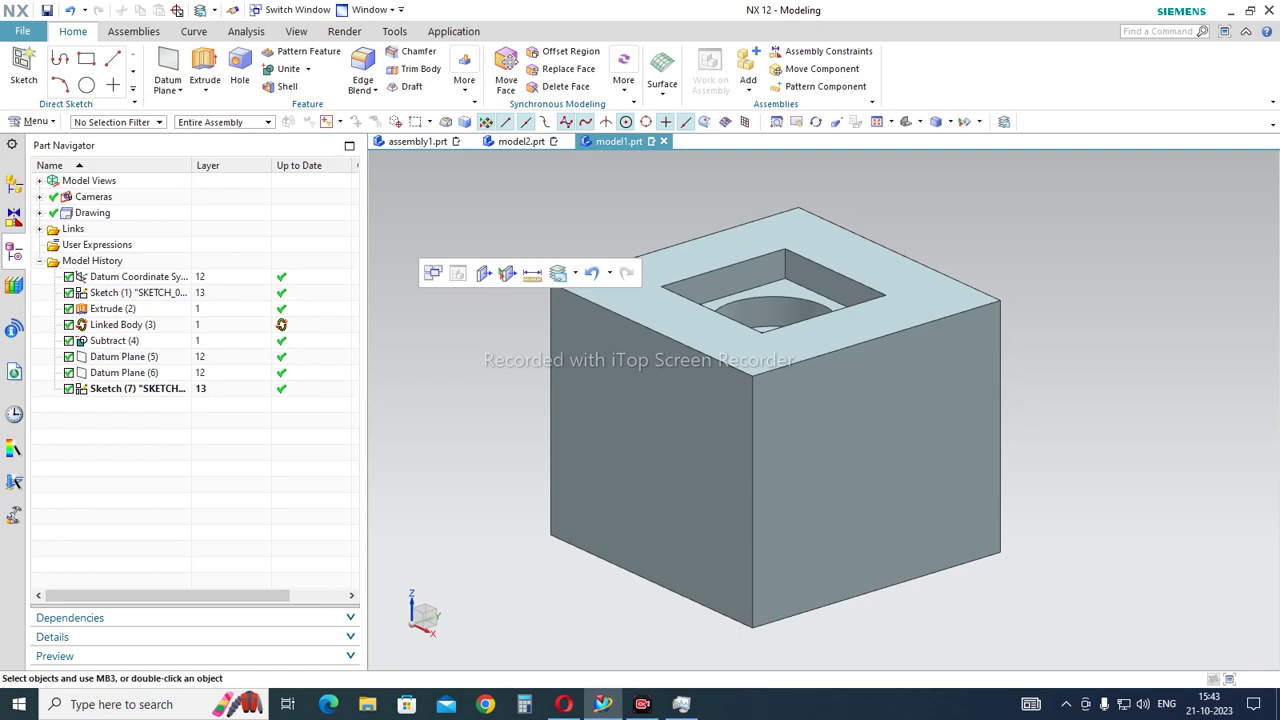
Switch to the Drafting application and inspect the datums and sketches shown in the views on Sheet 1
key("ctrl+shift+d")
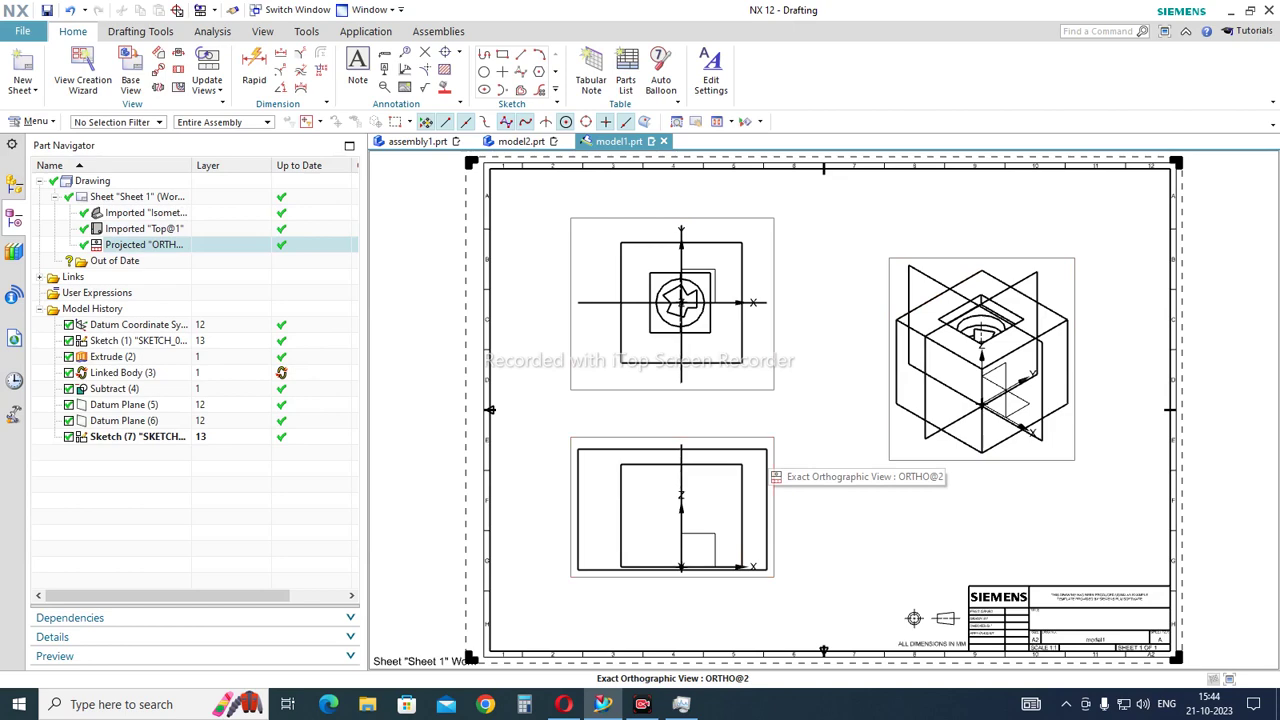
scroll(712, 305, "down", 2)
scroll(714, 306, "up", 2)
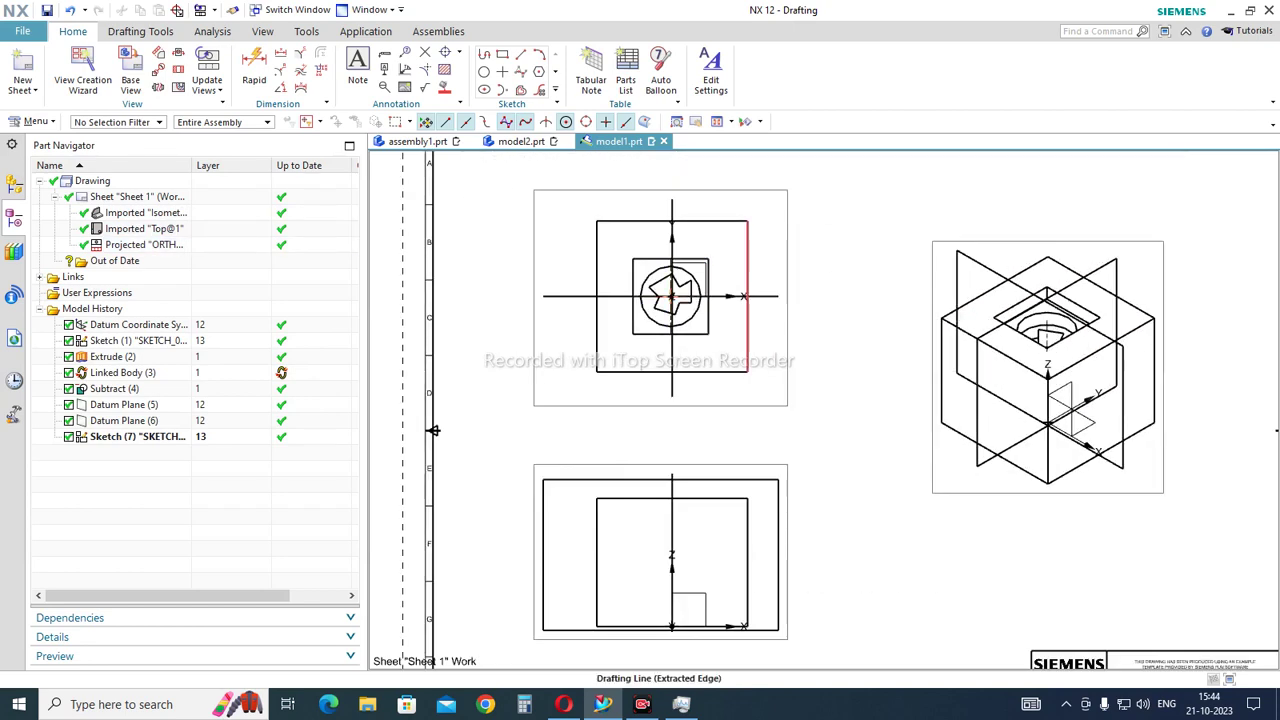
scroll(750, 315, "up", 2)
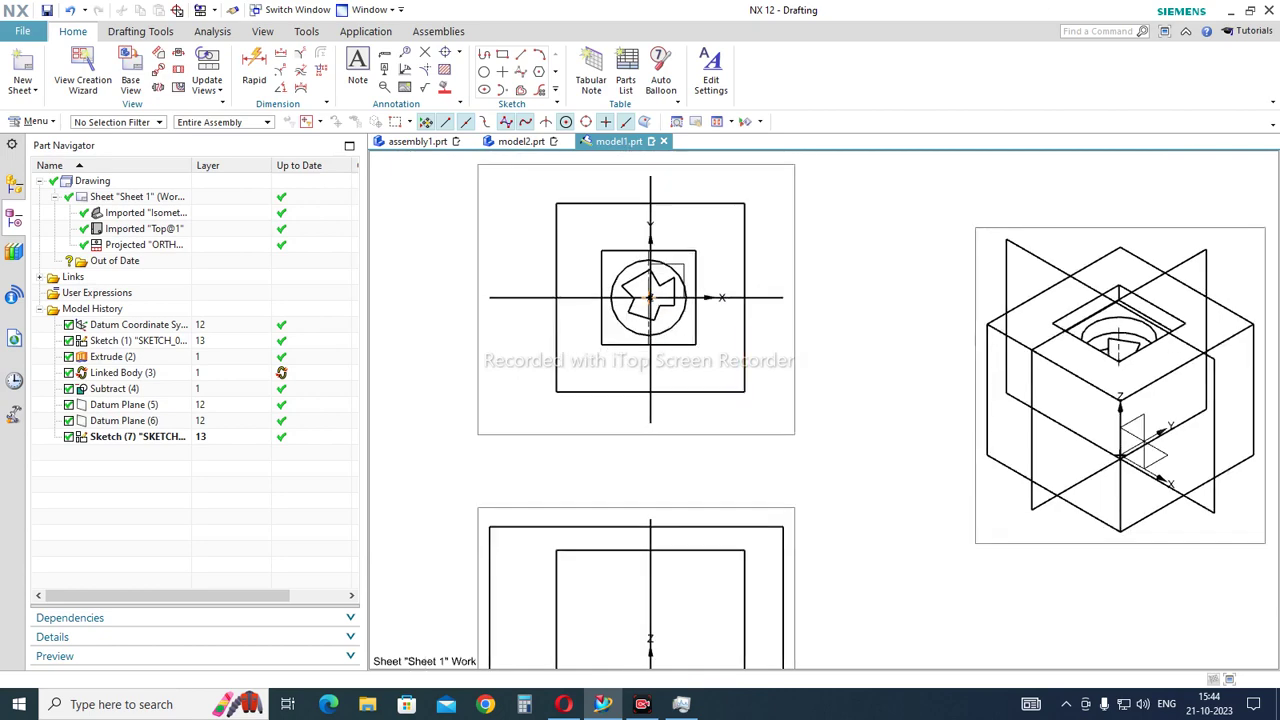
key("ctrl+f")
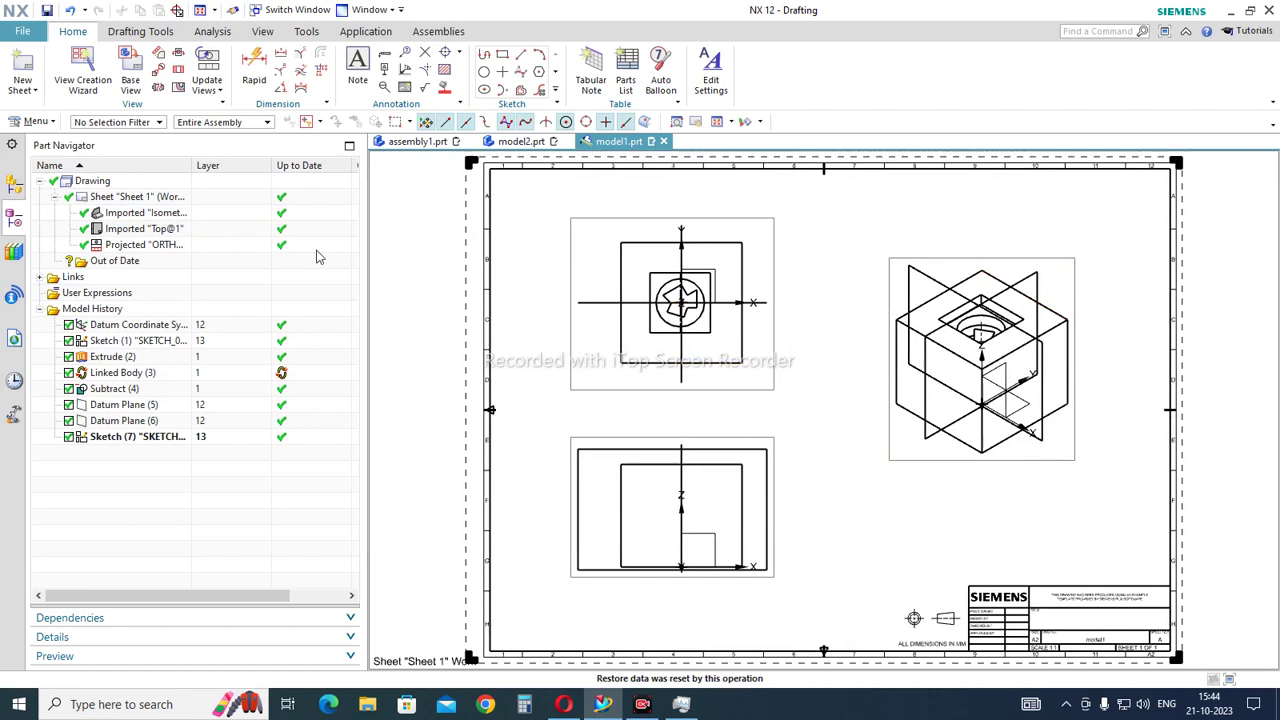
Make layers 12 and 13 invisible in the drawing's Isometric@3 view through Layer Visible in View
left_click(38, 122)
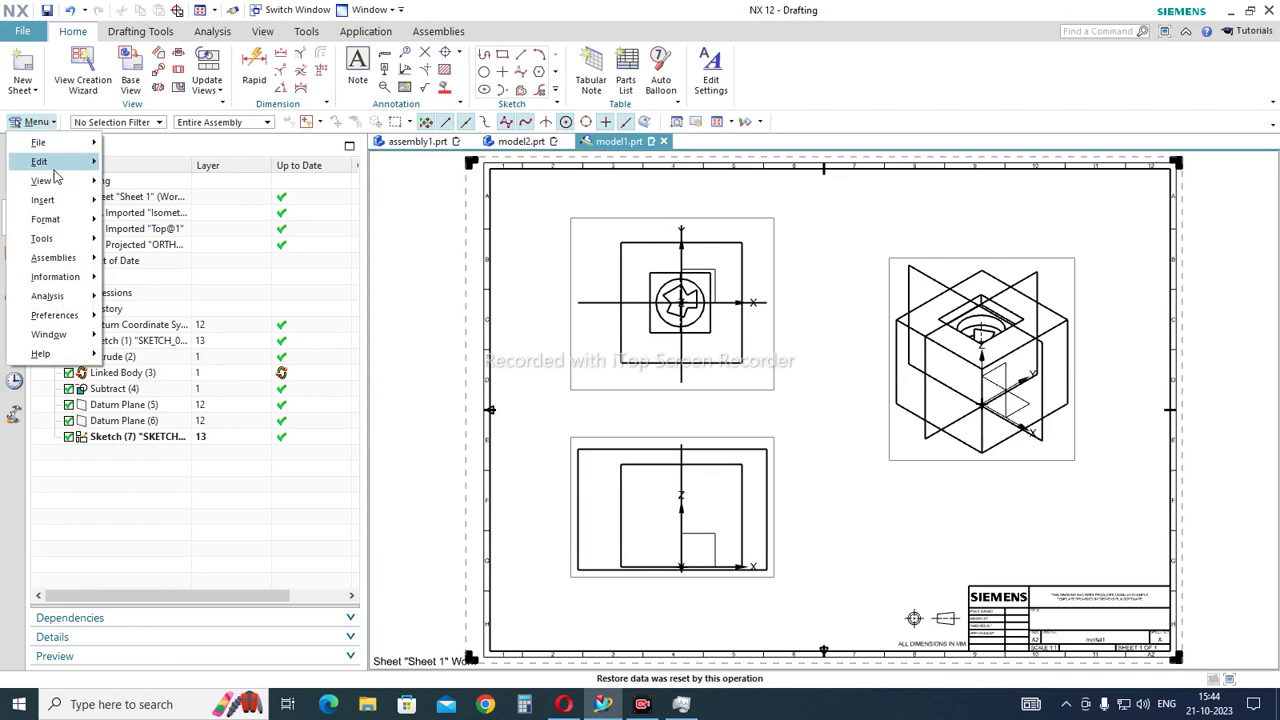
mouse_move(73, 237)
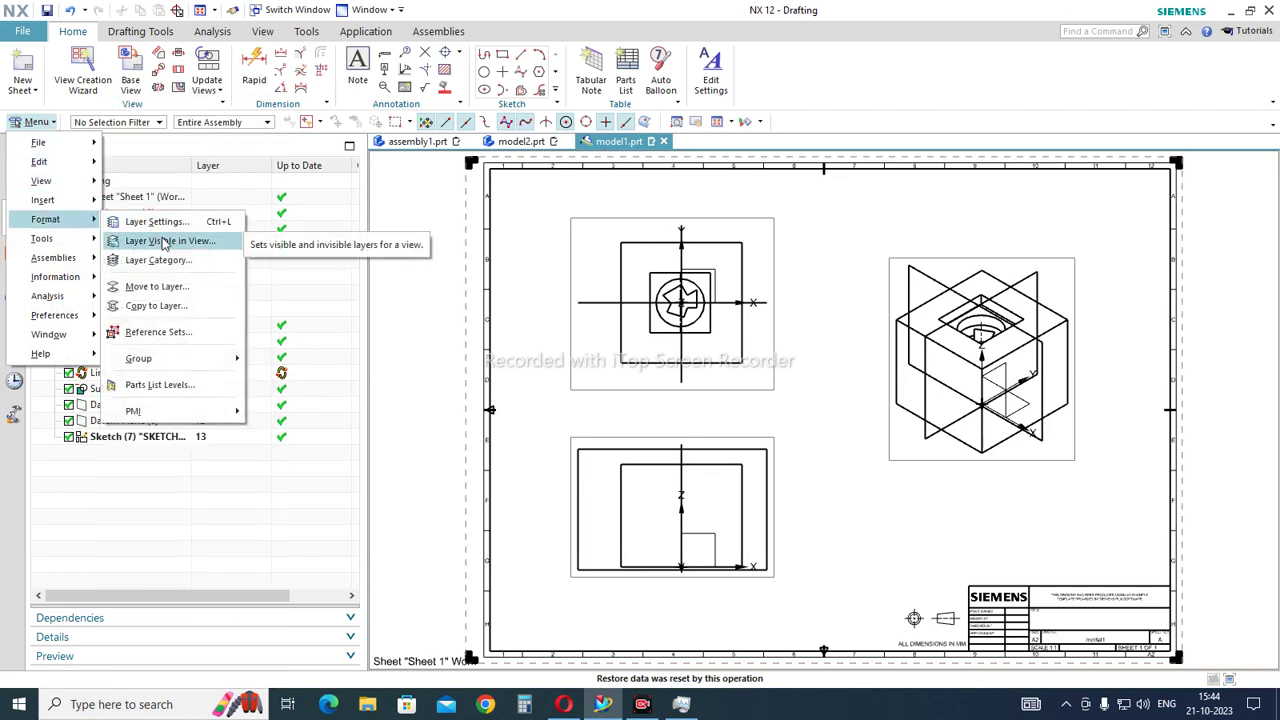
left_click(165, 242)
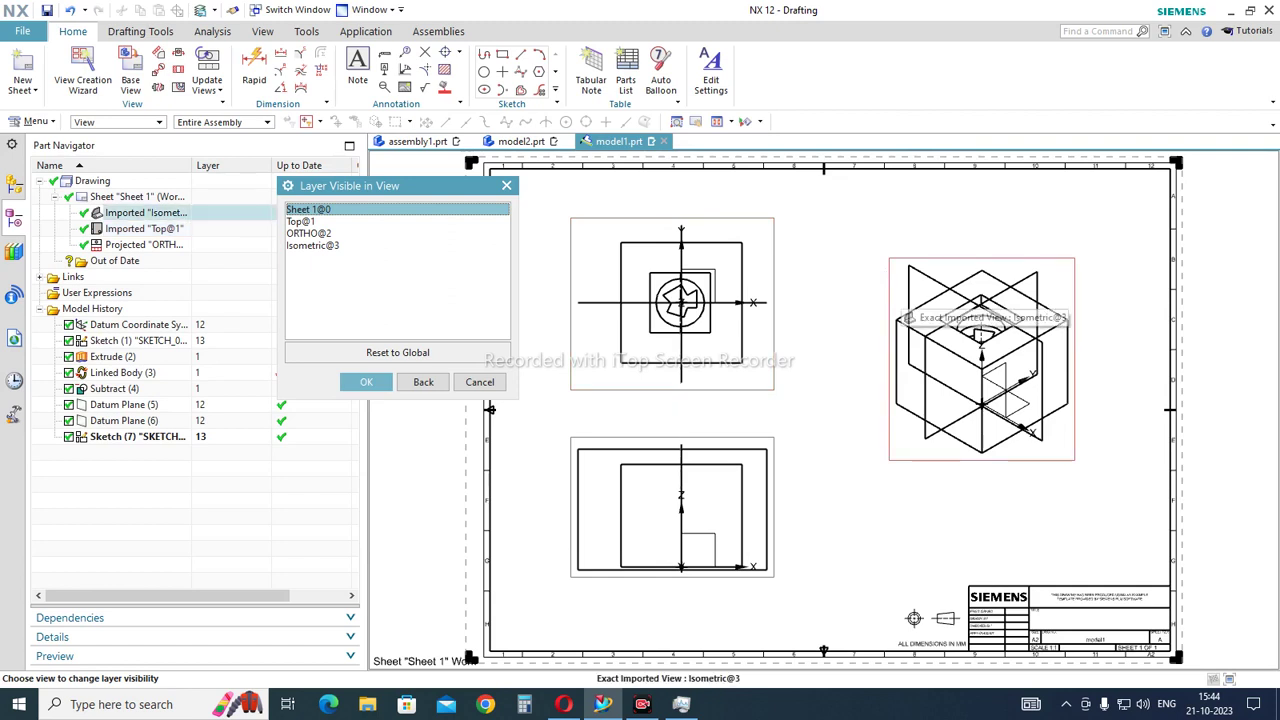
left_click(980, 320)
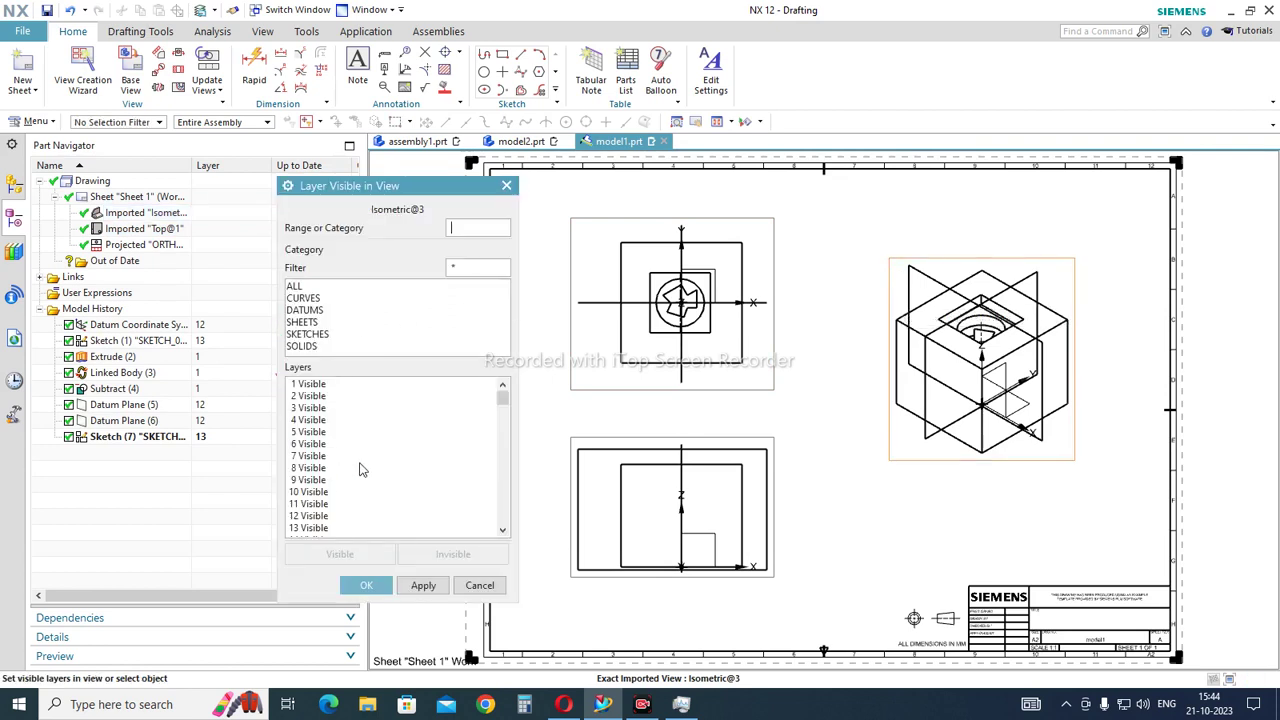
left_click(326, 517)
left_click(326, 529, "ctrl")
scroll(388, 490, "down", 1)
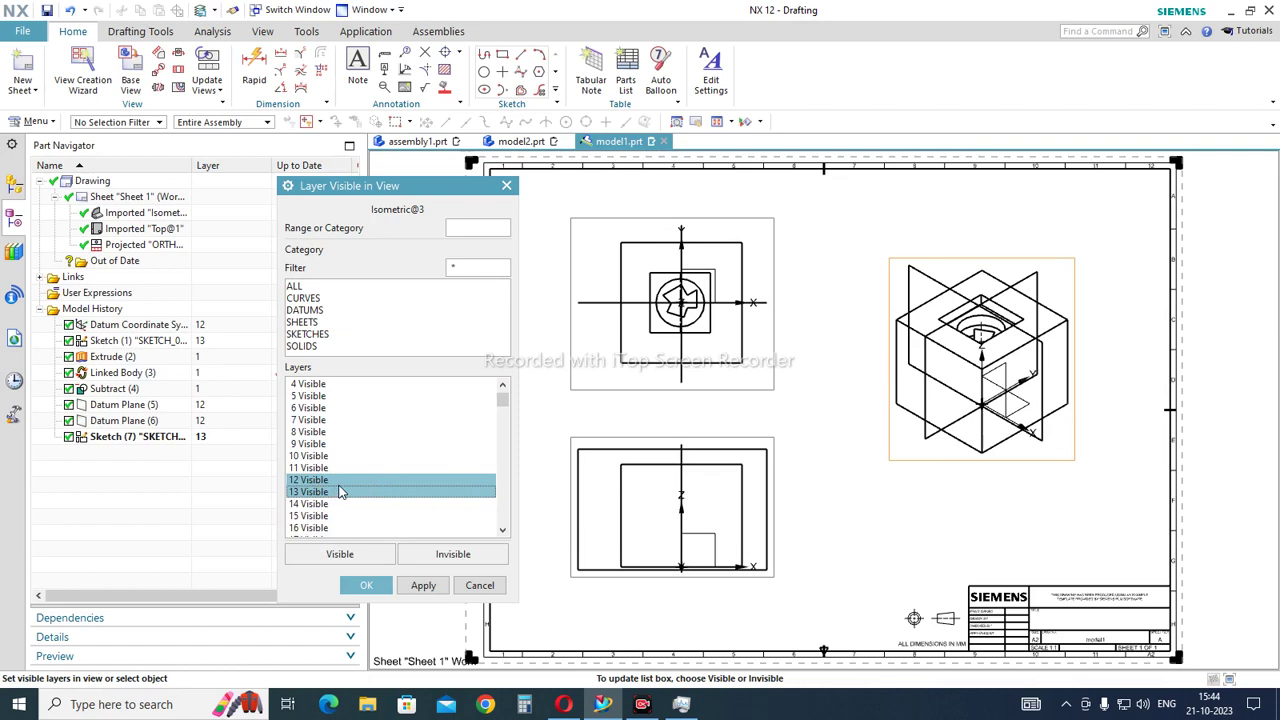
left_click(464, 556)
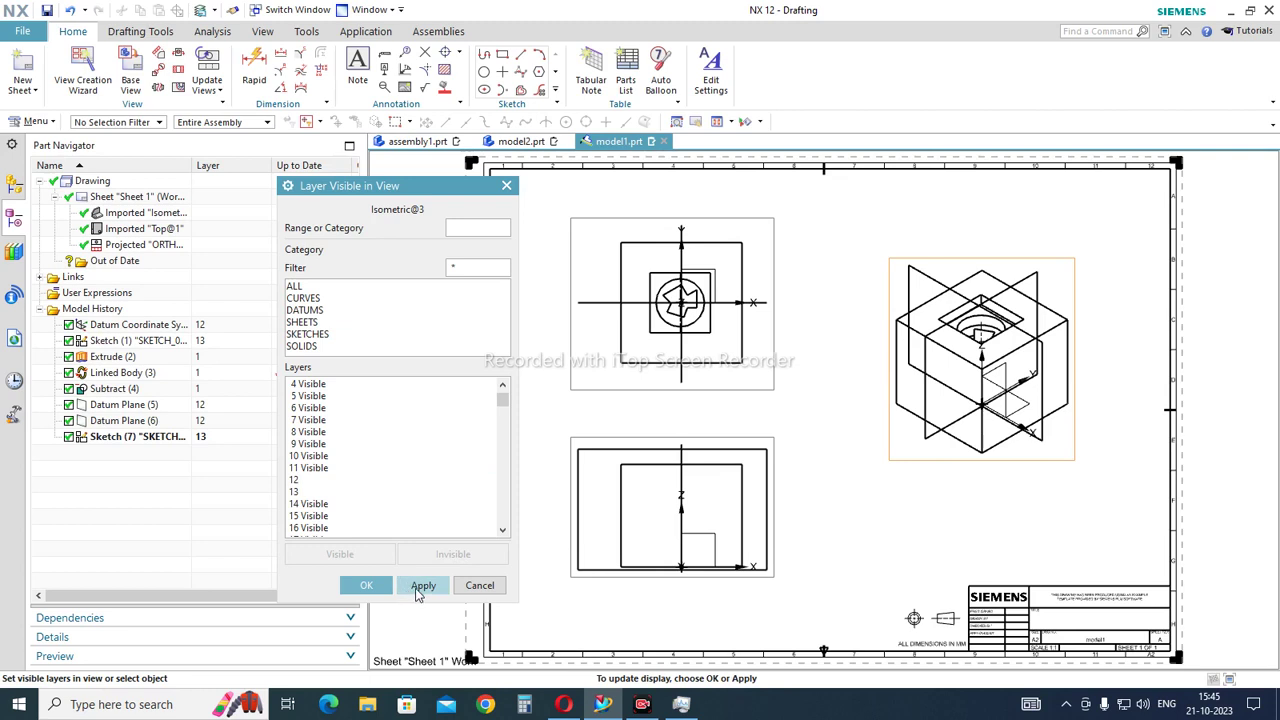
left_click(419, 591)
left_click(478, 586)
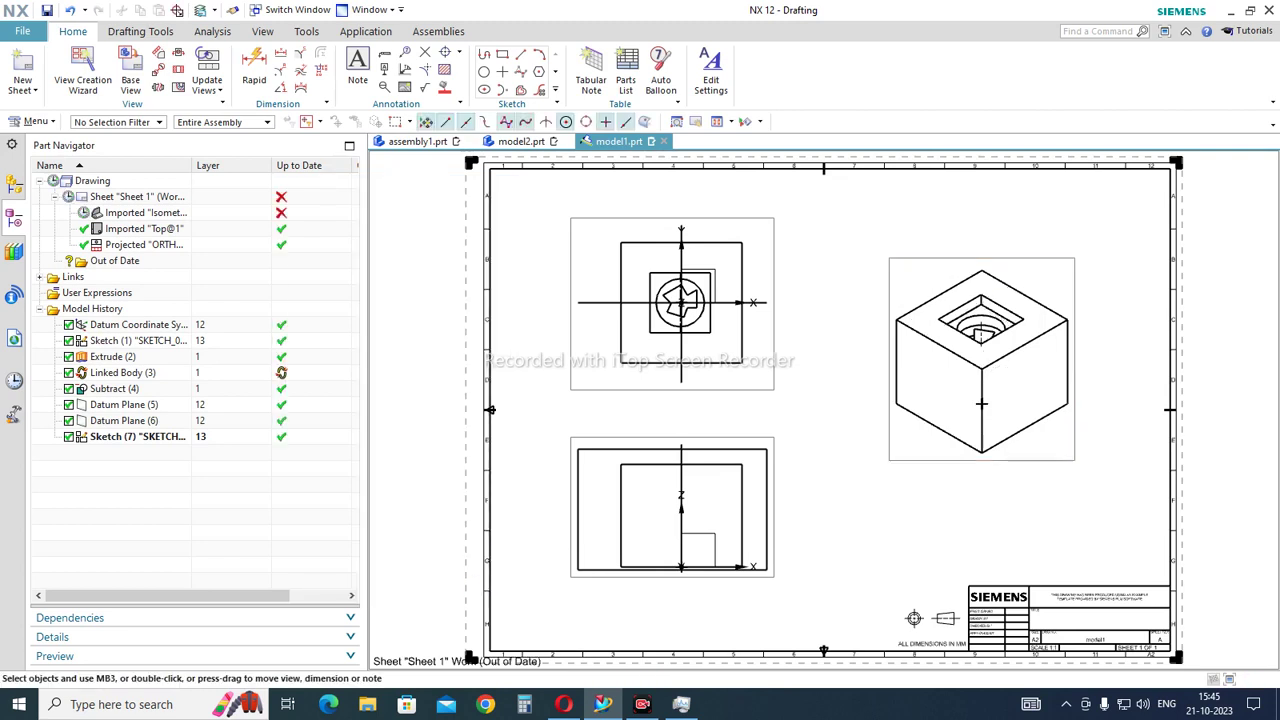